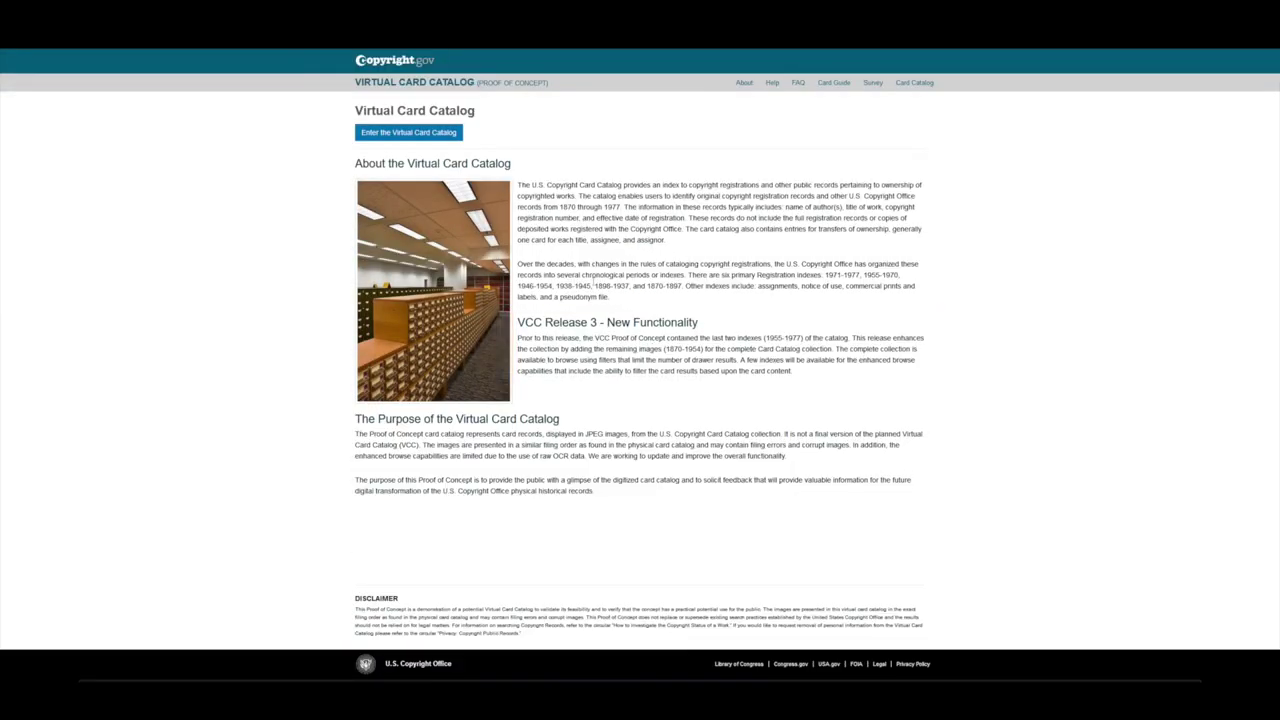
Enter the Virtual Card Catalog and acknowledge its disclaimer.
{"action": "left_click", "coordinate": [425, 138]}
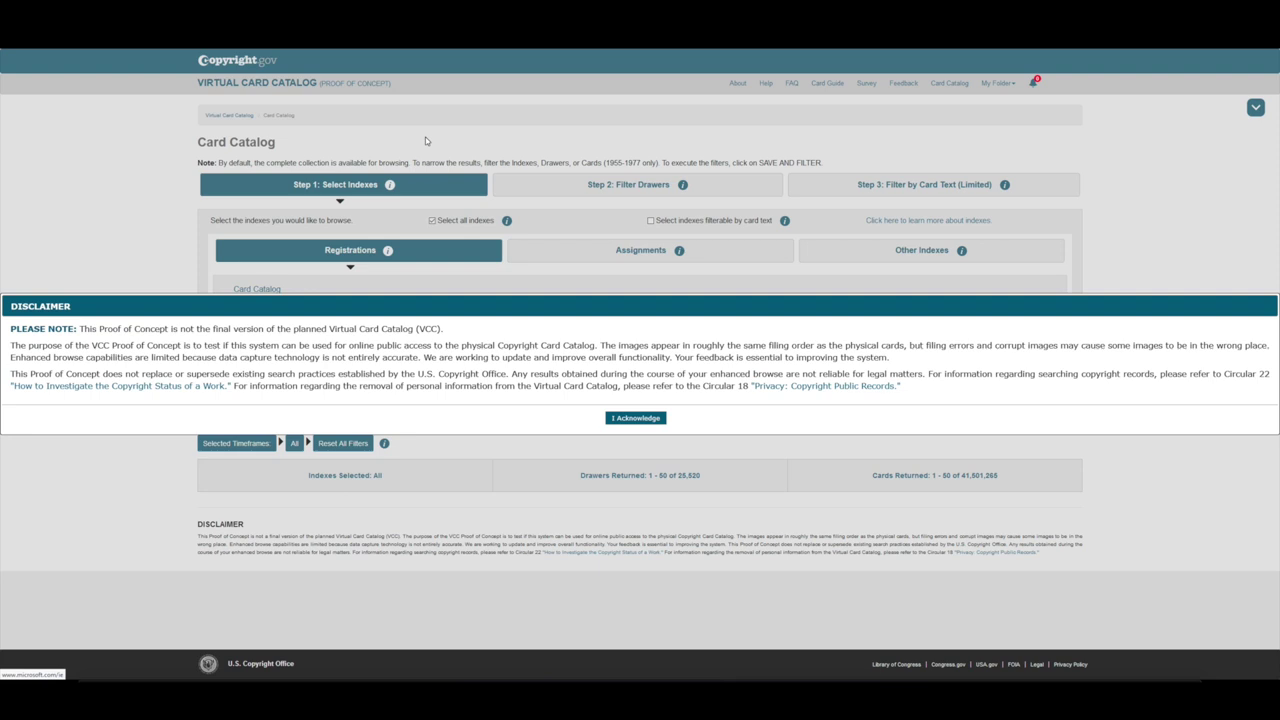
{"action": "left_click", "coordinate": [632, 420]}
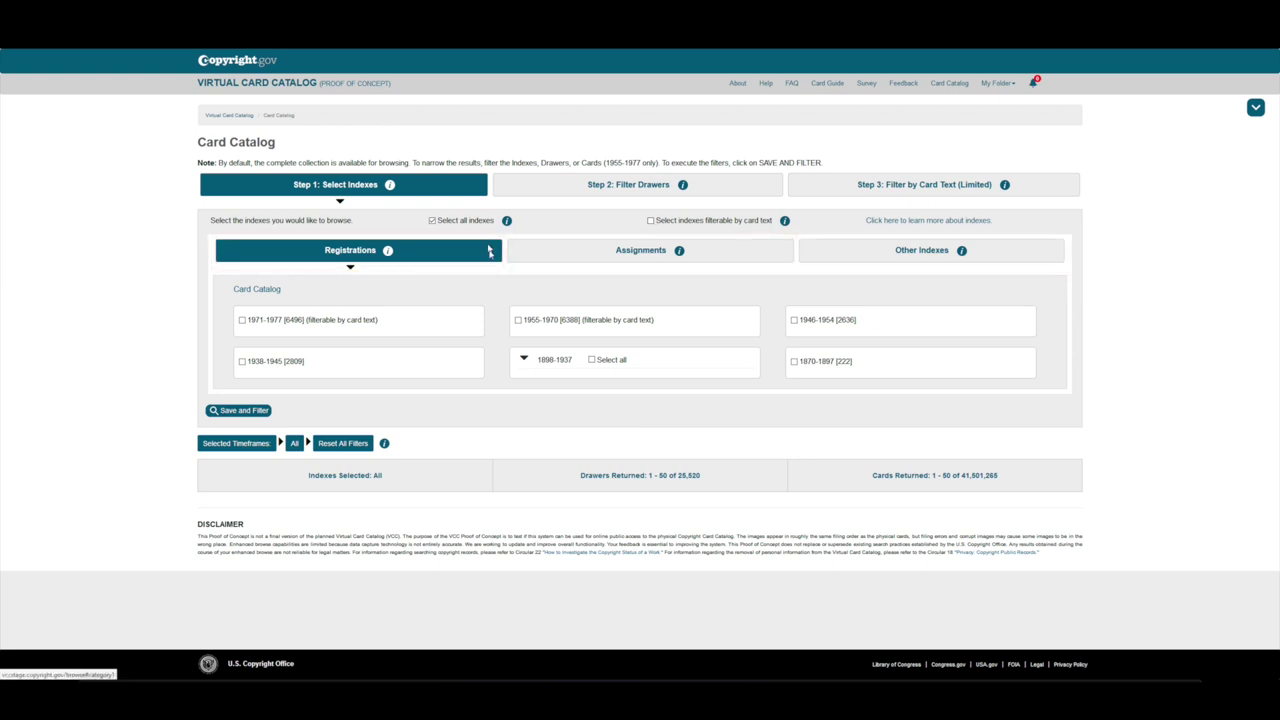
Select all indexes in the 1898-1937 registrations group and apply the index filter.
{"action": "left_click", "coordinate": [521, 357]}
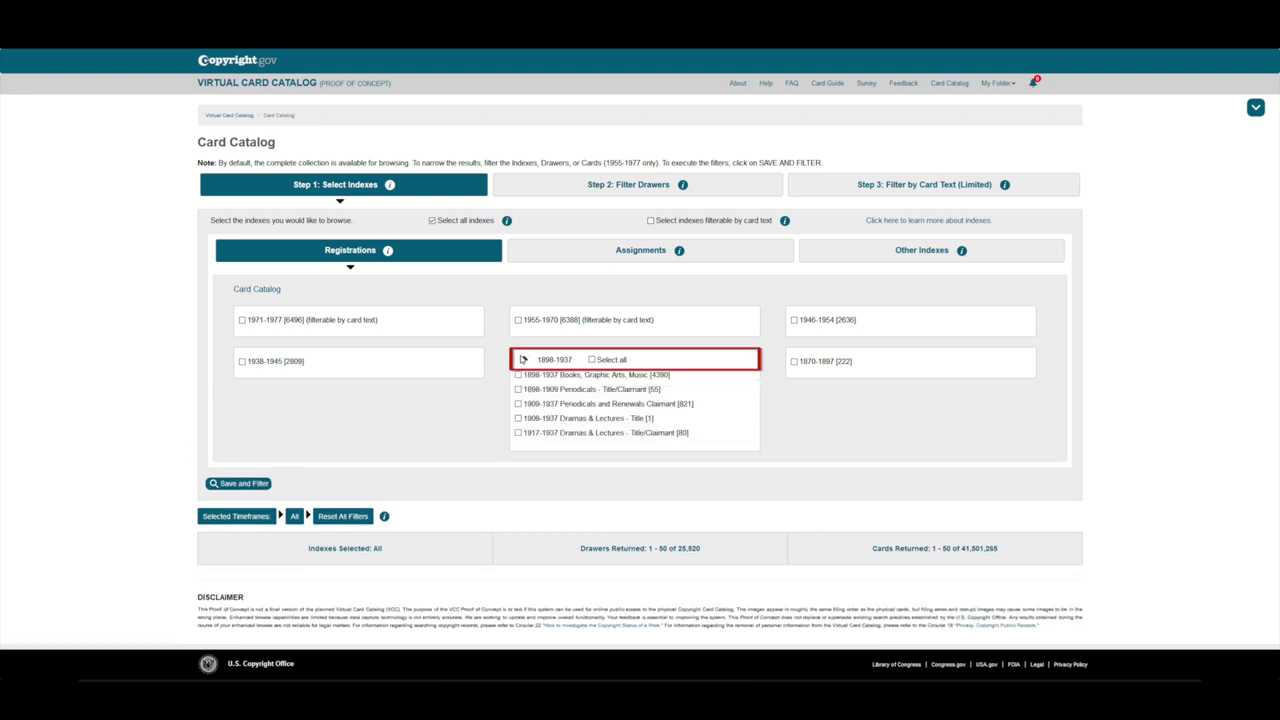
{"action": "left_click", "coordinate": [522, 358]}
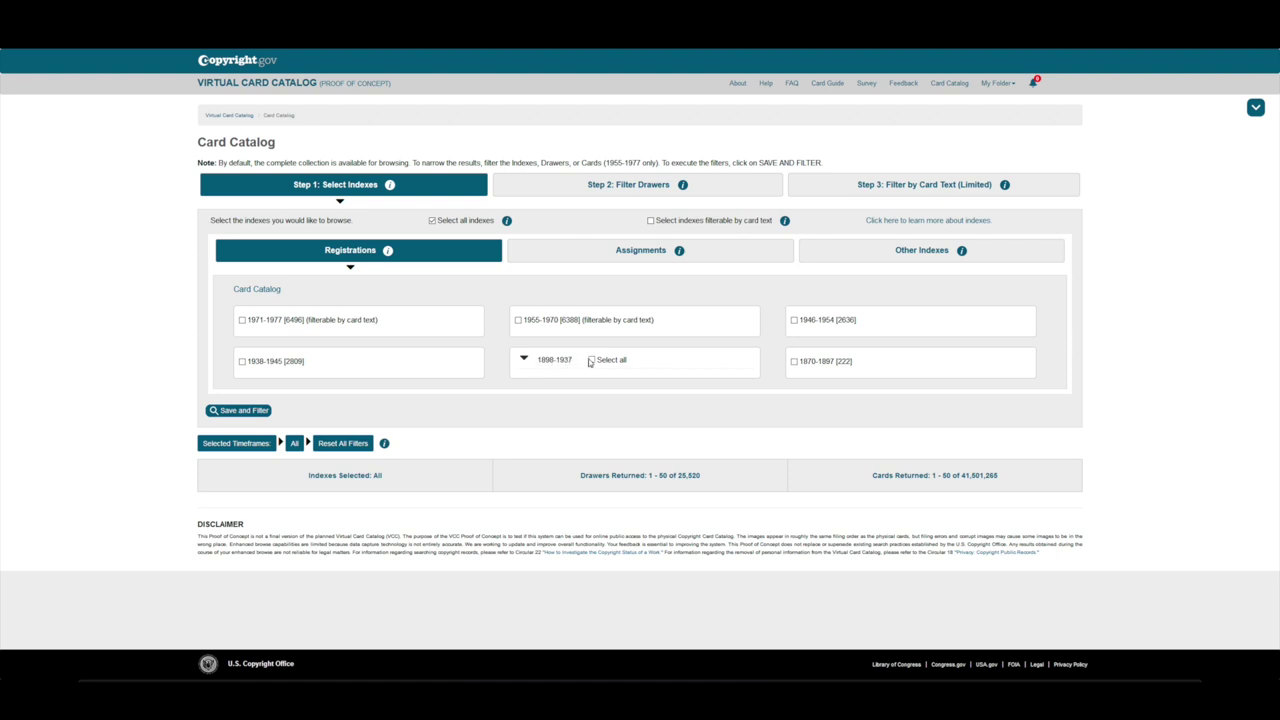
{"action": "left_click", "coordinate": [589, 361]}
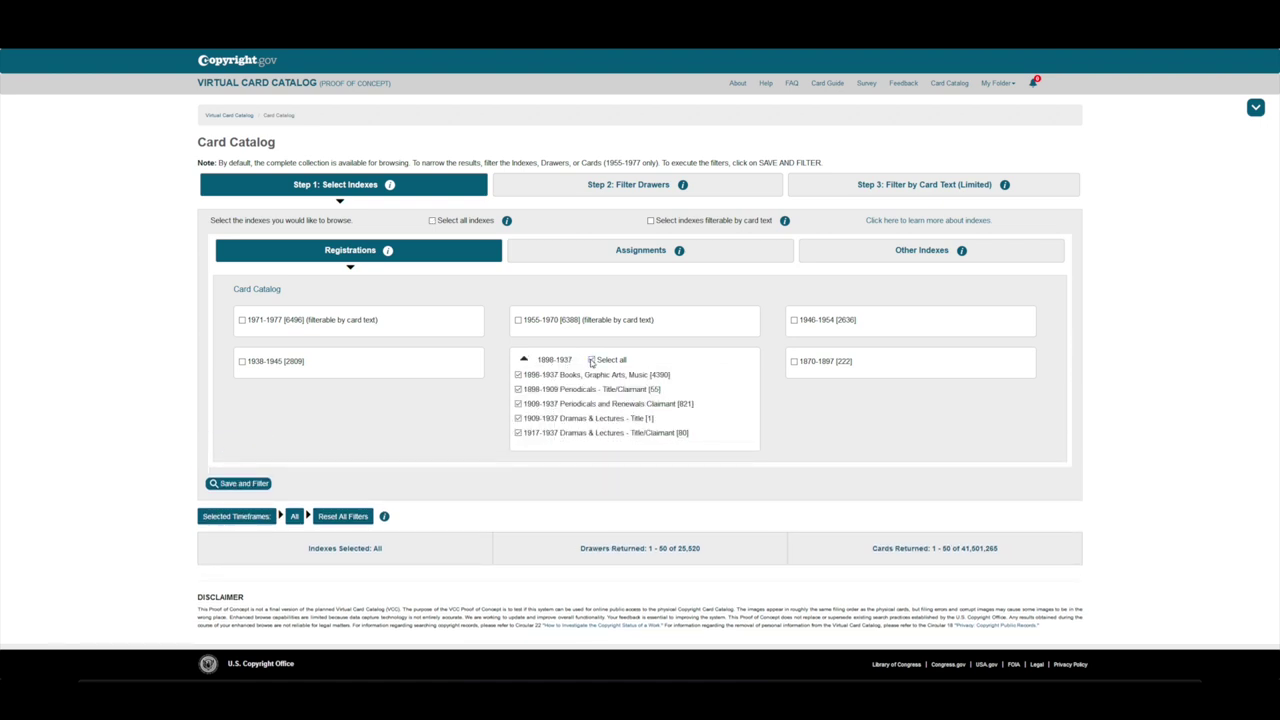
{"action": "left_click", "coordinate": [524, 360]}
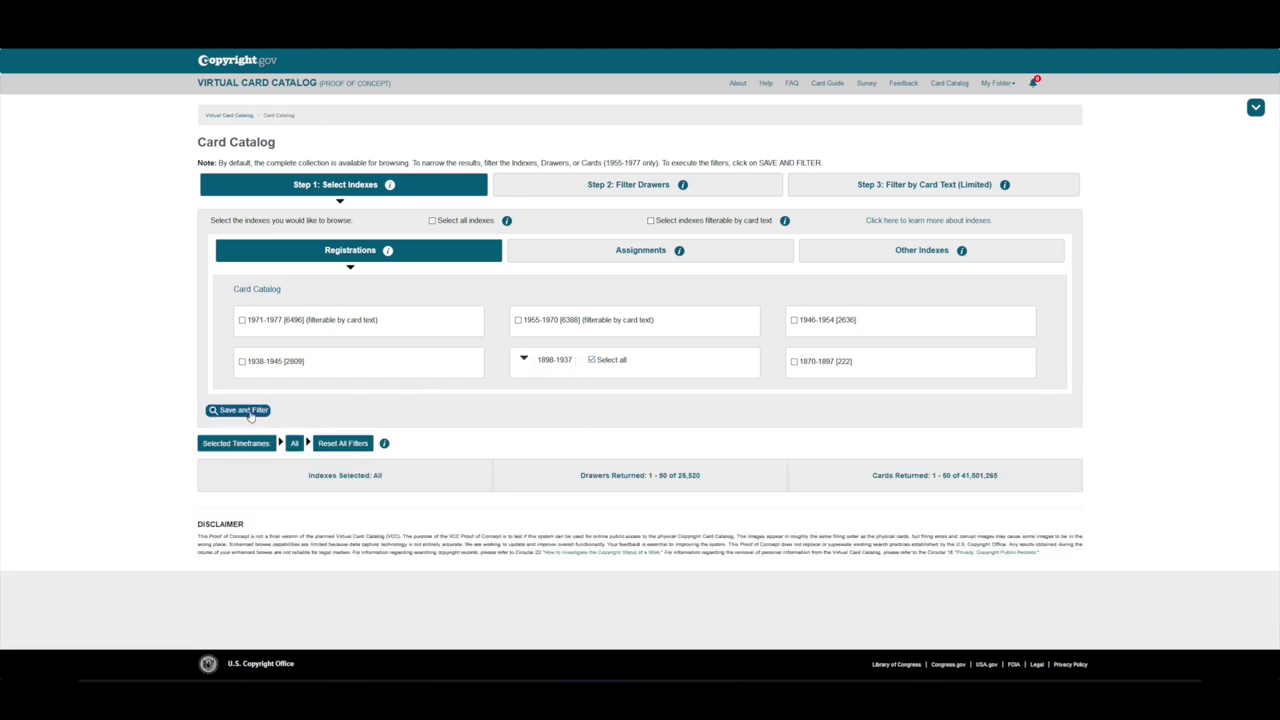
{"action": "left_click", "coordinate": [244, 410]}
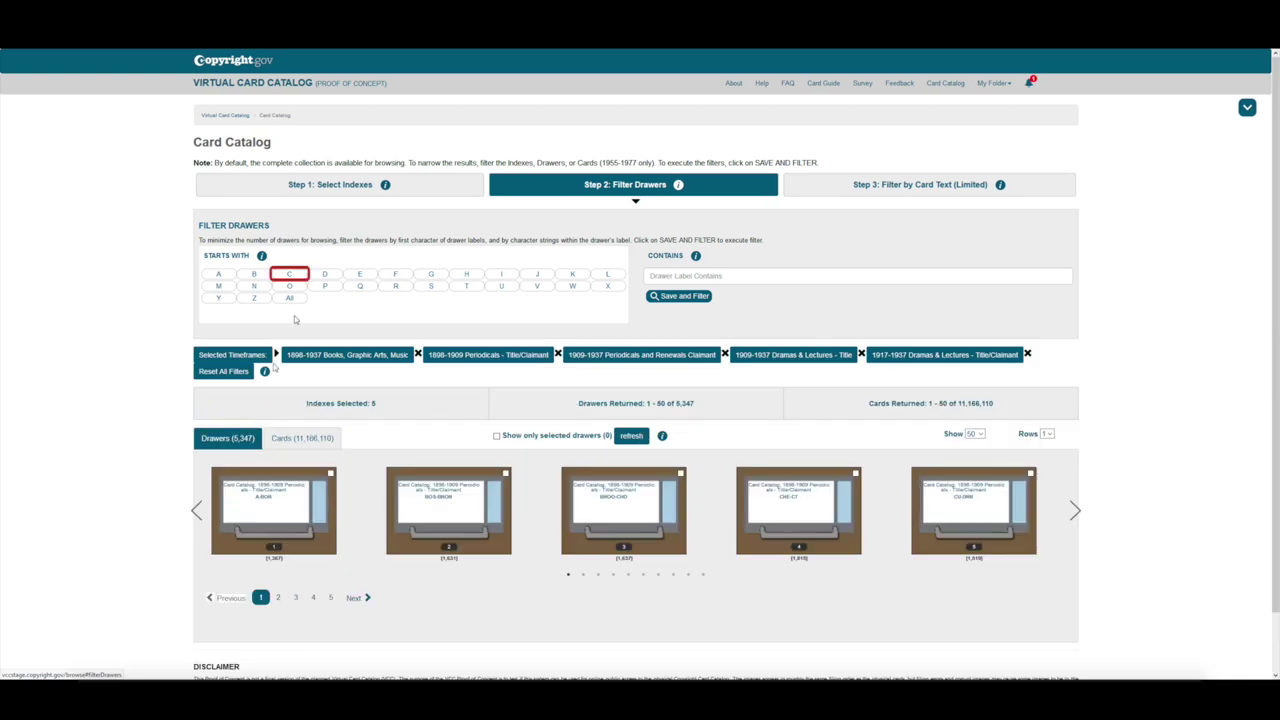
Filter the drawers to labels starting with C and containing "CLEM".
{"action": "left_click", "coordinate": [291, 279]}
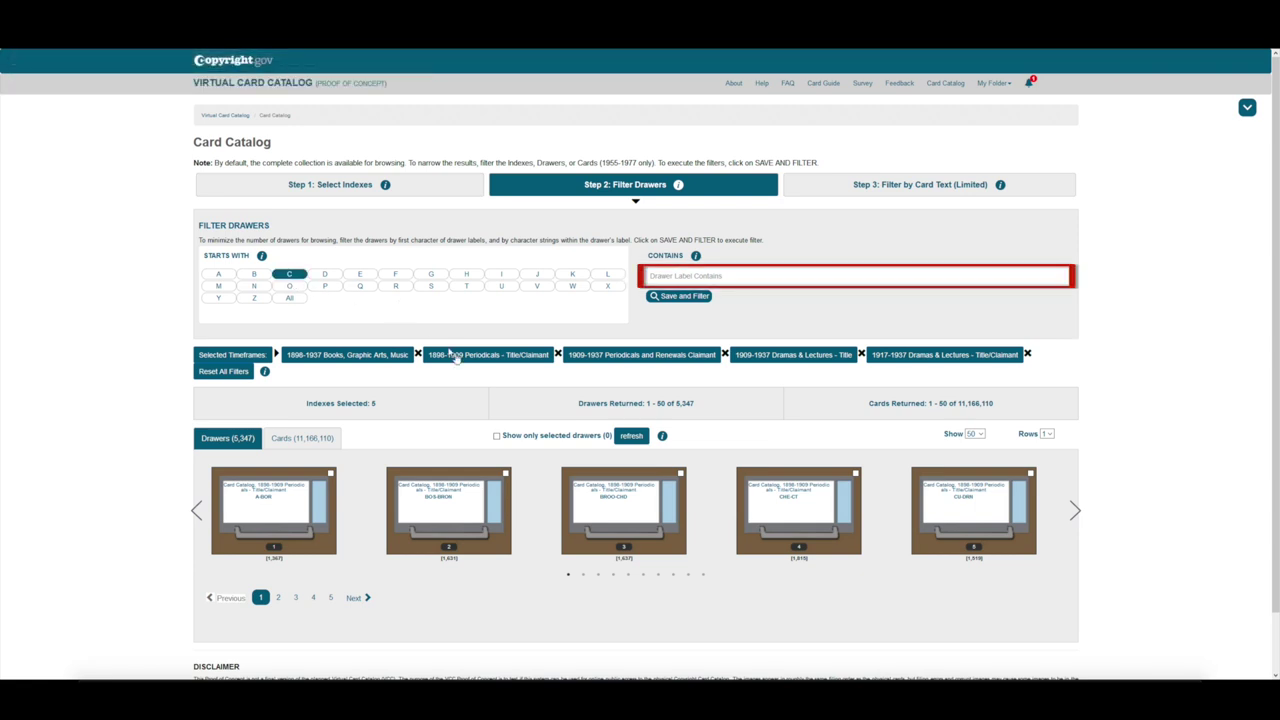
{"action": "left_click", "coordinate": [660, 277]}
{"action": "type", "text": "CLM"}
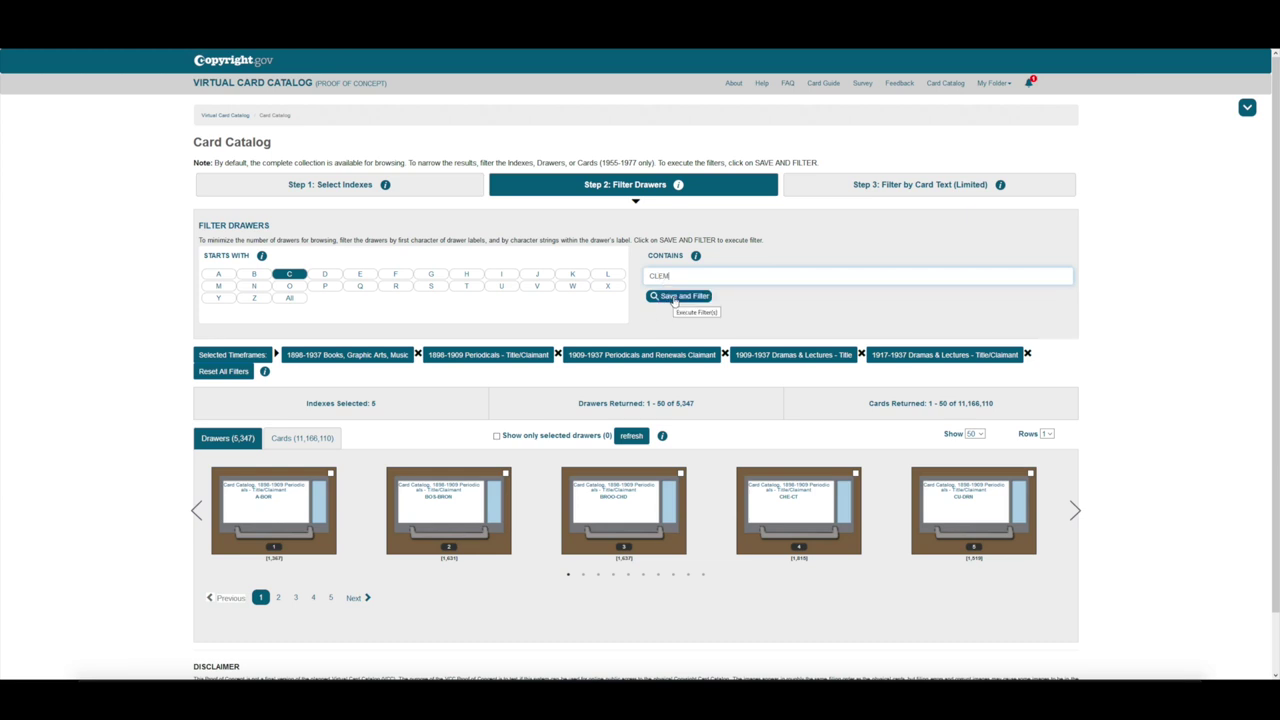
{"action": "left_click", "coordinate": [675, 298]}
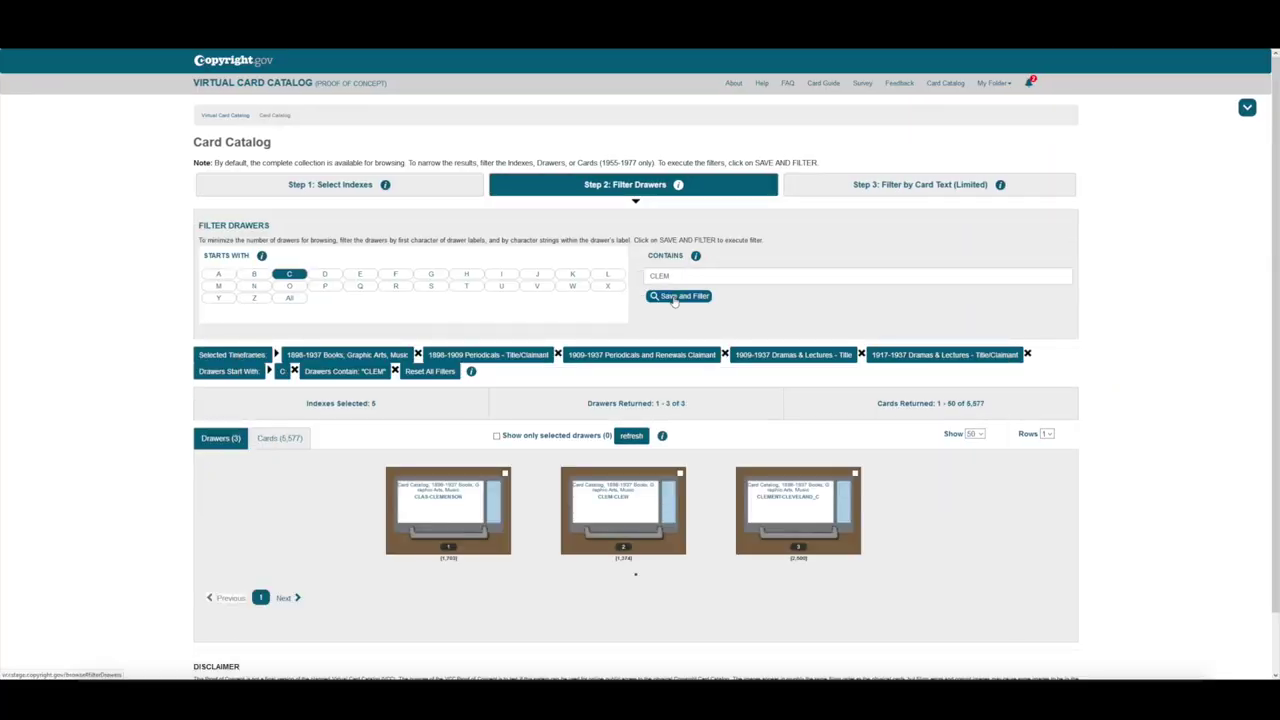
Select the CLEM-CLEW drawer, restrict the results to selected drawers, and show its cards.
{"action": "left_click", "coordinate": [684, 472]}
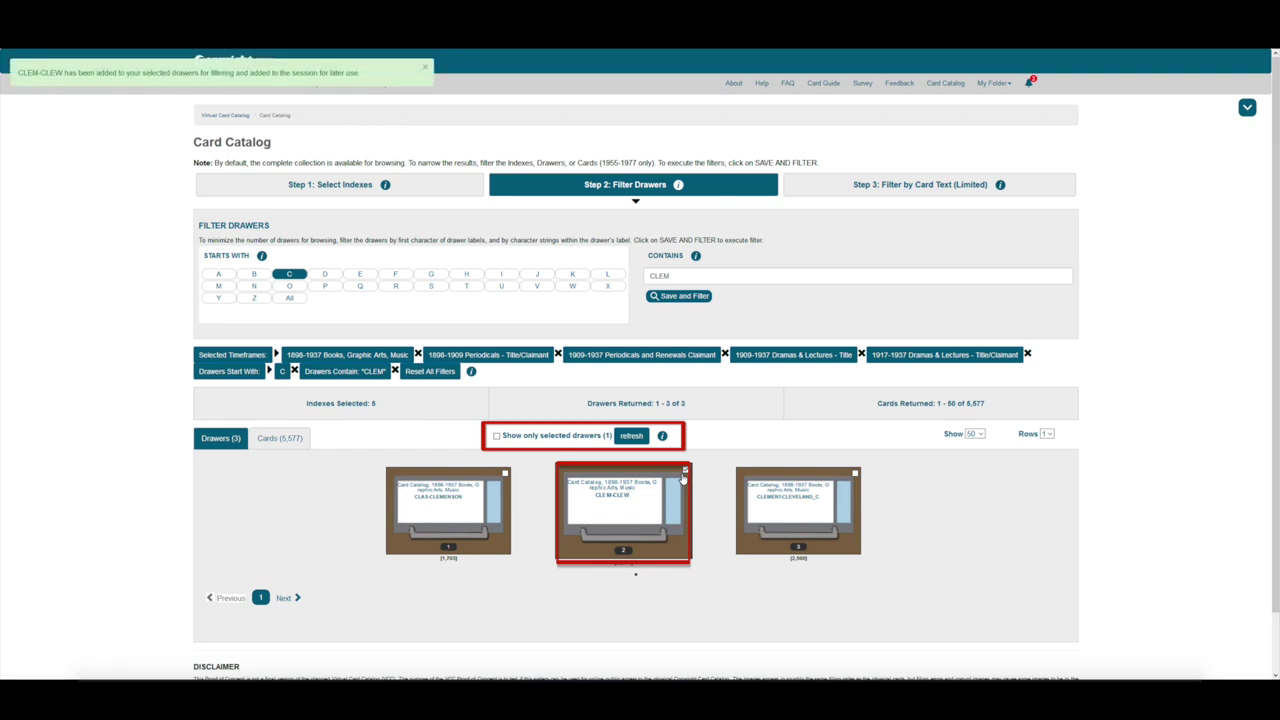
{"action": "left_click", "coordinate": [497, 437]}
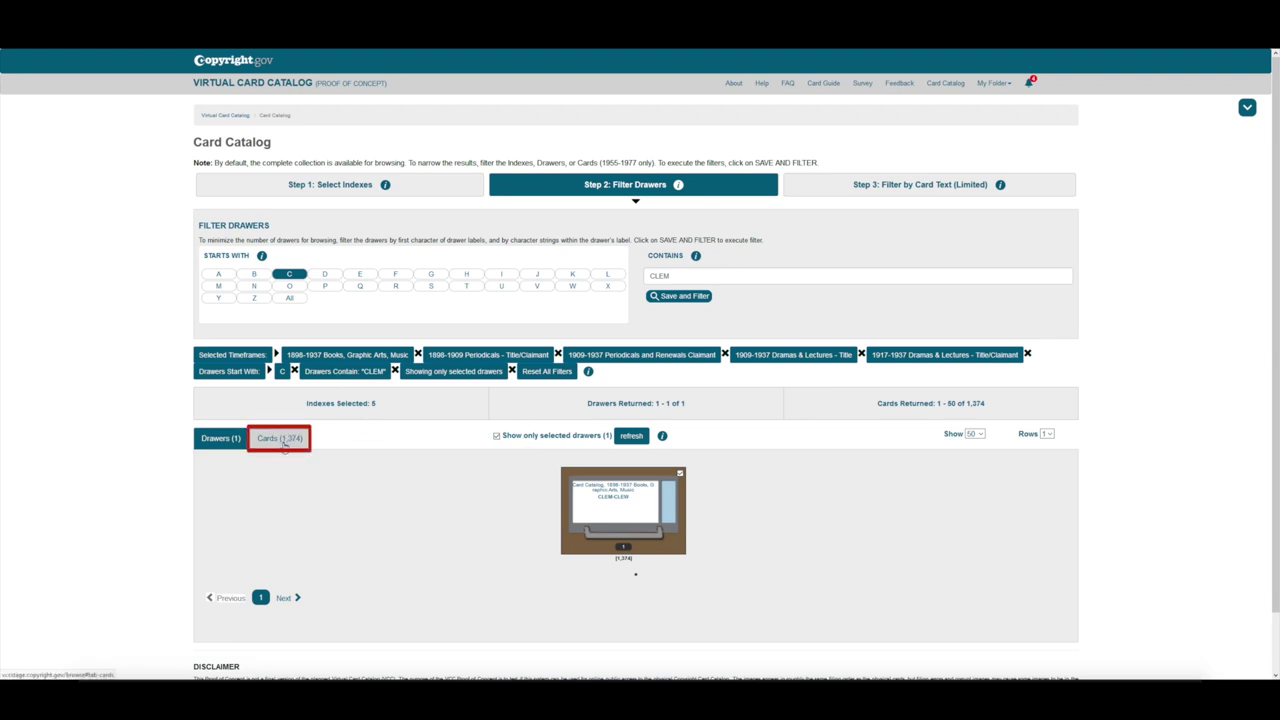
{"action": "left_click", "coordinate": [284, 444]}
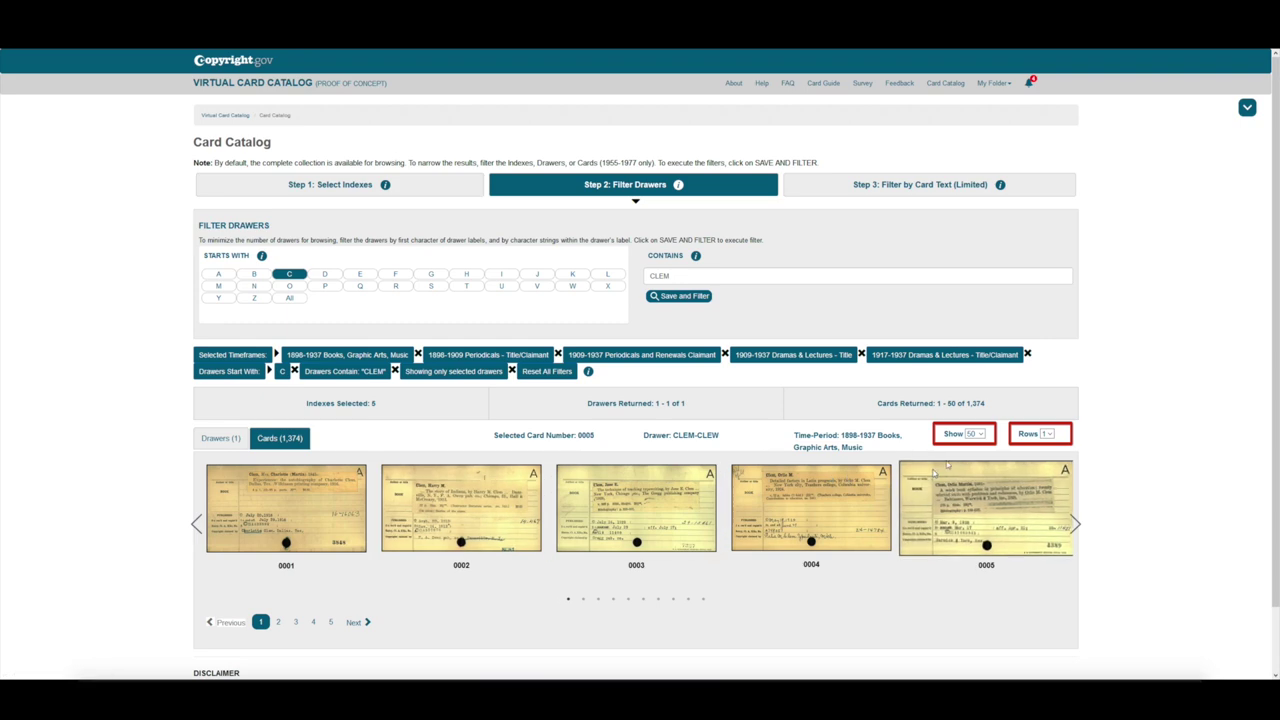
Set the card results to show 100 cards in 4 rows.
{"action": "left_click", "coordinate": [975, 434]}
{"action": "left_click", "coordinate": [979, 467]}
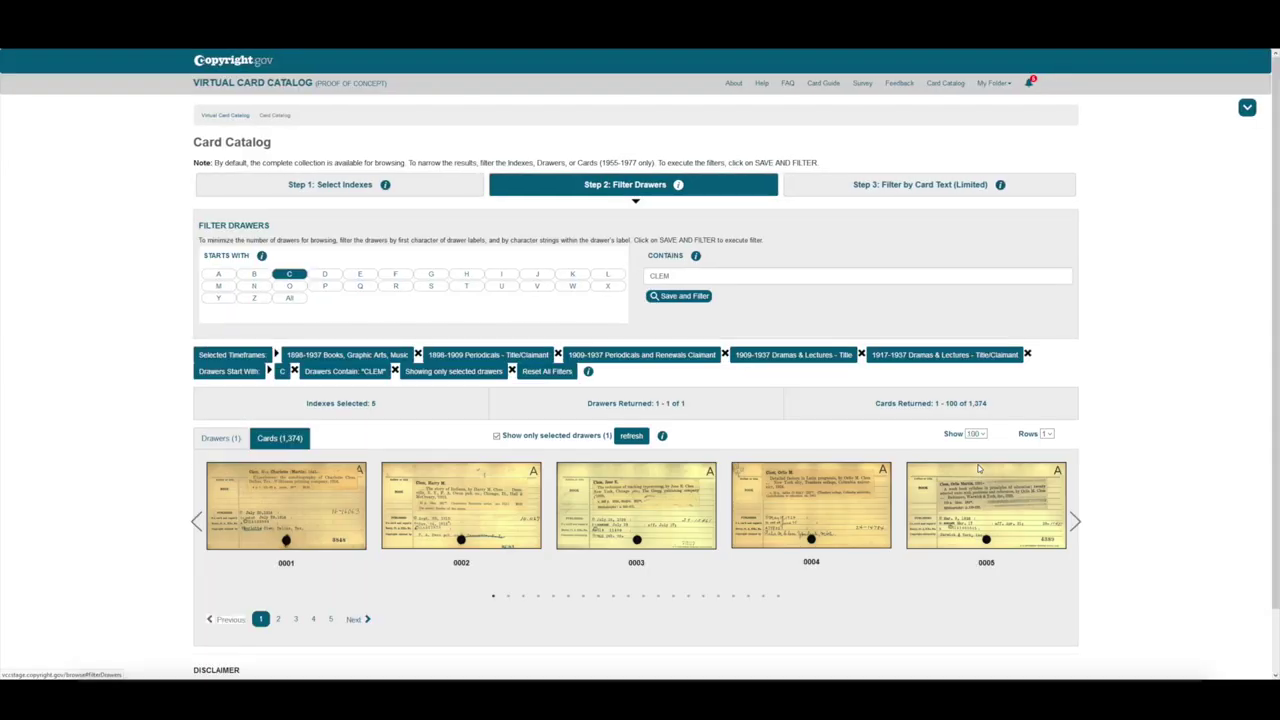
{"action": "left_click", "coordinate": [1048, 434]}
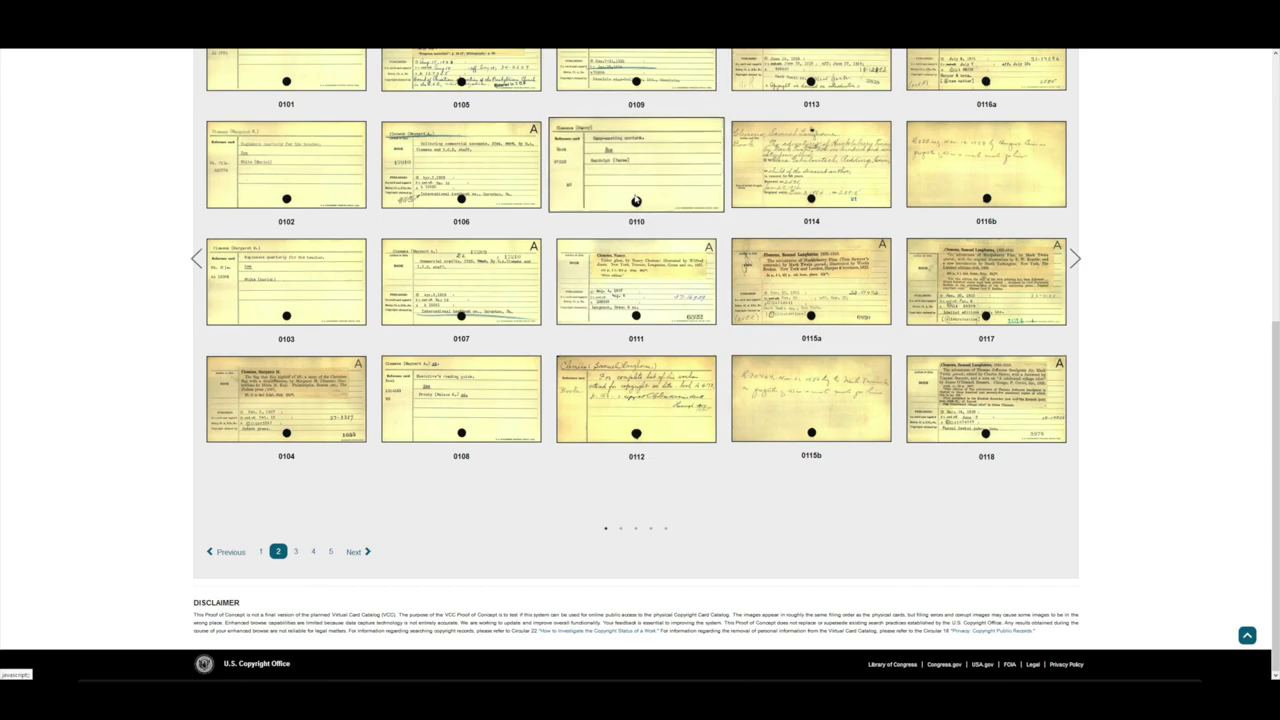
Open card 0110 full size and browse forward through the Clemens cards past card 0145.
{"action": "left_click", "coordinate": [636, 200]}
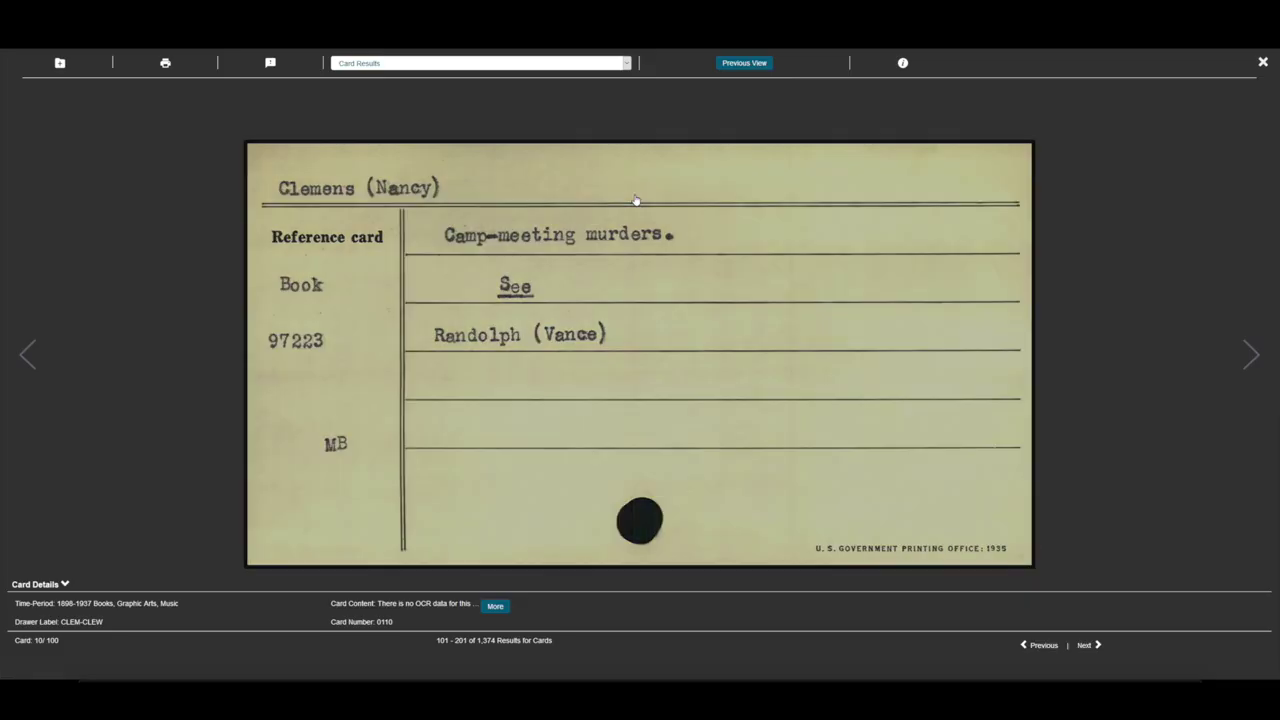
{"action": "key", "text": "Right"}
{"action": "left_click", "coordinate": [1250, 355]}
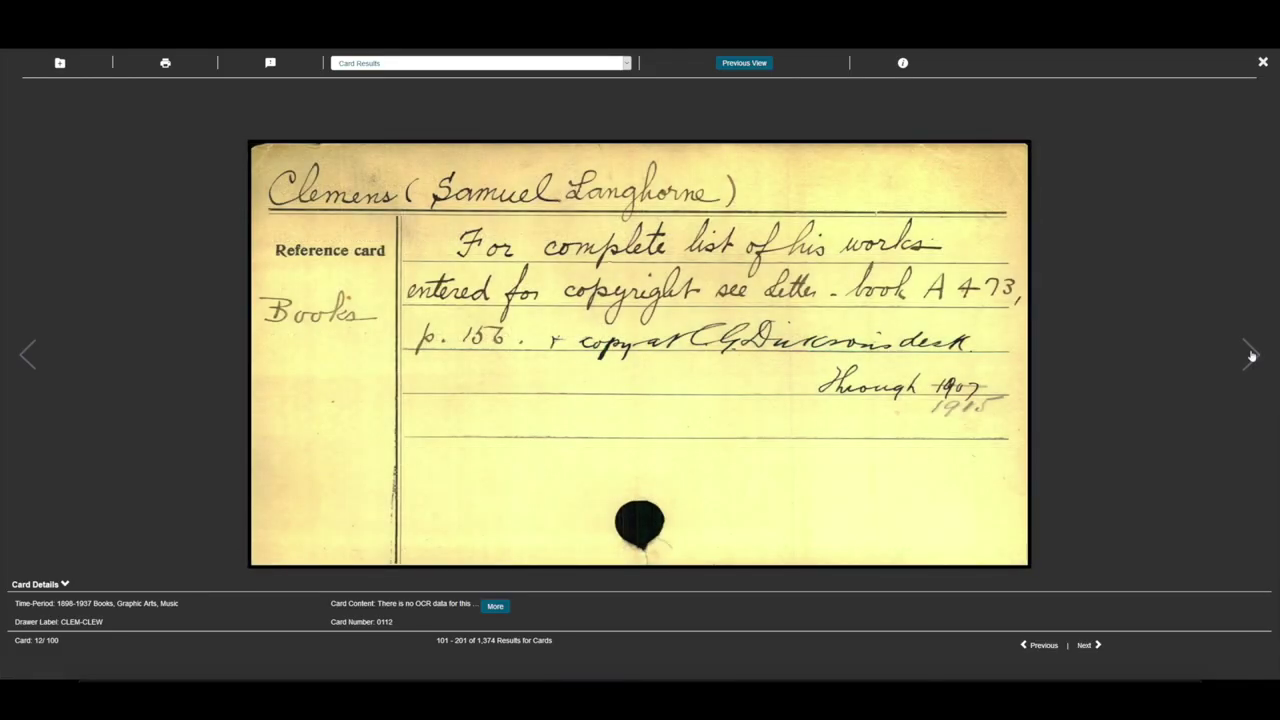
{"action": "left_click", "coordinate": [1250, 355]}
{"action": "left_click", "coordinate": [1250, 355]}
{"action": "left_click", "coordinate": [1250, 355]}
{"action": "left_click", "coordinate": [1250, 355]}
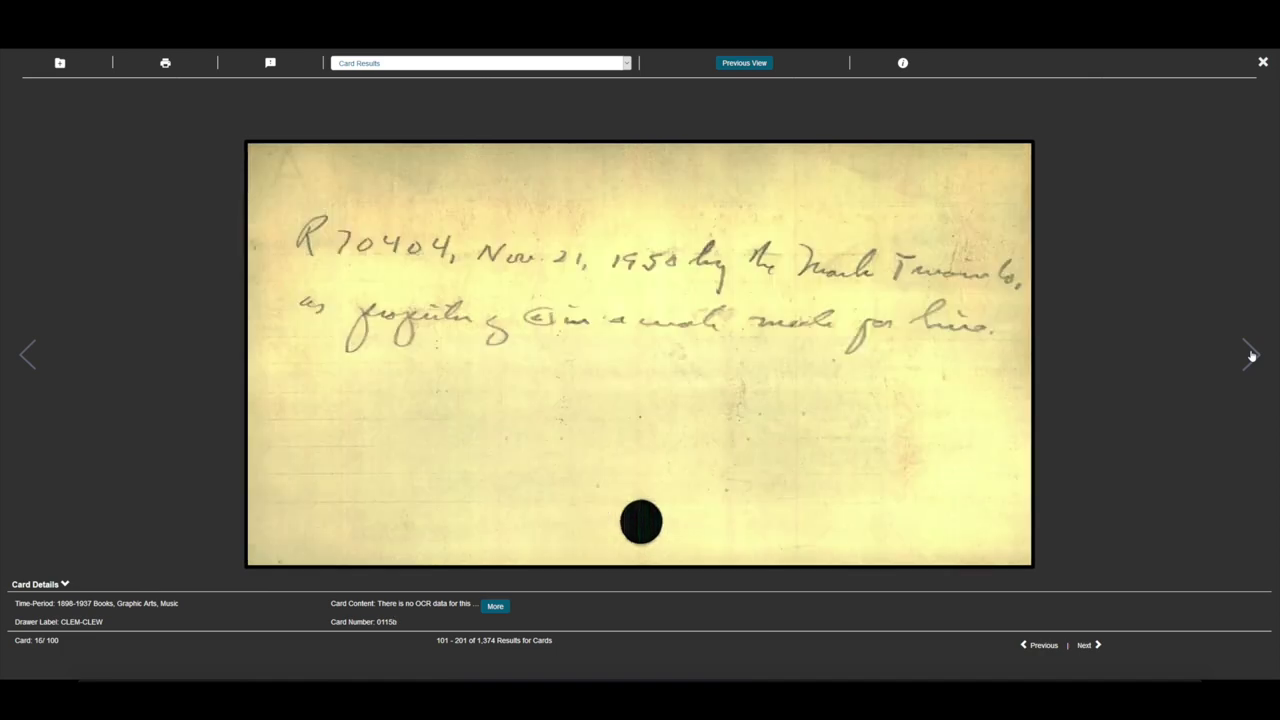
{"action": "left_click", "coordinate": [1250, 355]}
{"action": "left_click", "coordinate": [1250, 355]}
{"action": "left_click", "coordinate": [1250, 355]}
{"action": "left_click", "coordinate": [1250, 355]}
{"action": "left_click", "coordinate": [1250, 355]}
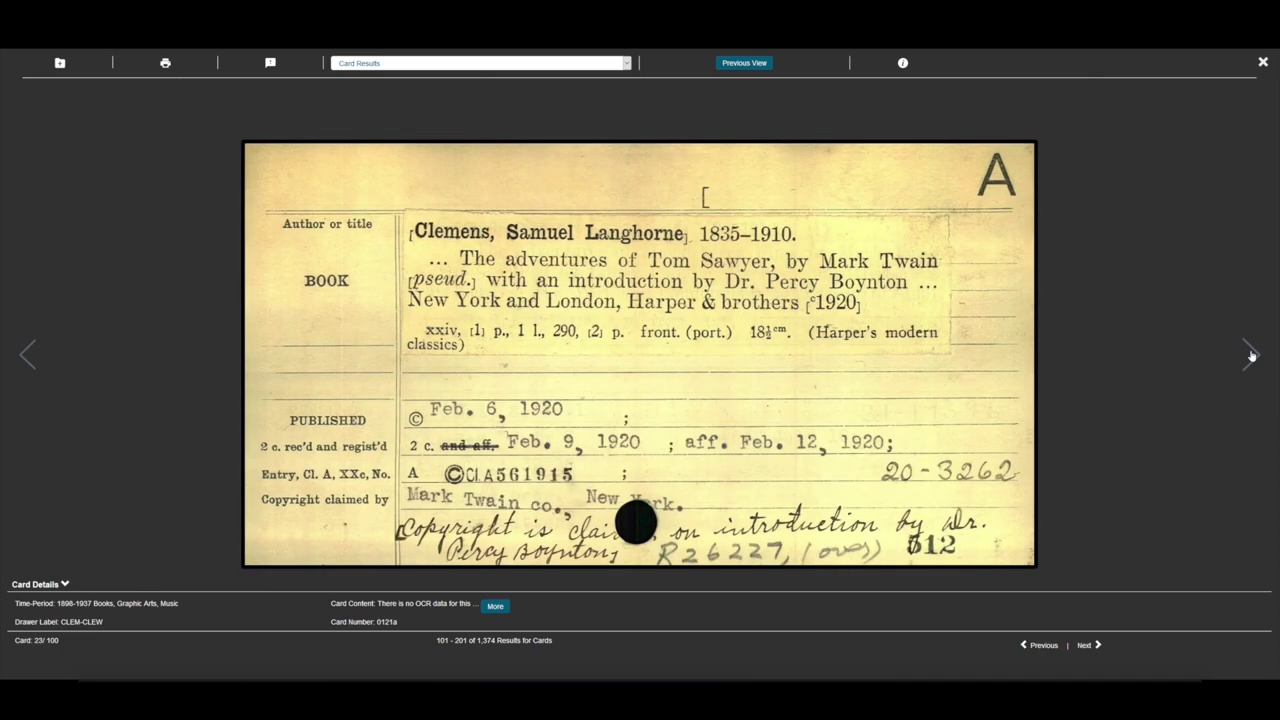
{"action": "left_click", "coordinate": [1250, 355]}
{"action": "left_click", "coordinate": [1250, 355]}
{"action": "left_click", "coordinate": [1250, 355]}
{"action": "left_click", "coordinate": [1250, 355]}
{"action": "left_click", "coordinate": [1250, 355]}
{"action": "left_click", "coordinate": [1250, 355]}
{"action": "left_click", "coordinate": [1250, 355]}
{"action": "left_click", "coordinate": [1250, 355]}
{"action": "left_click", "coordinate": [1250, 355]}
{"action": "left_click", "coordinate": [1250, 355]}
{"action": "left_click", "coordinate": [1250, 355]}
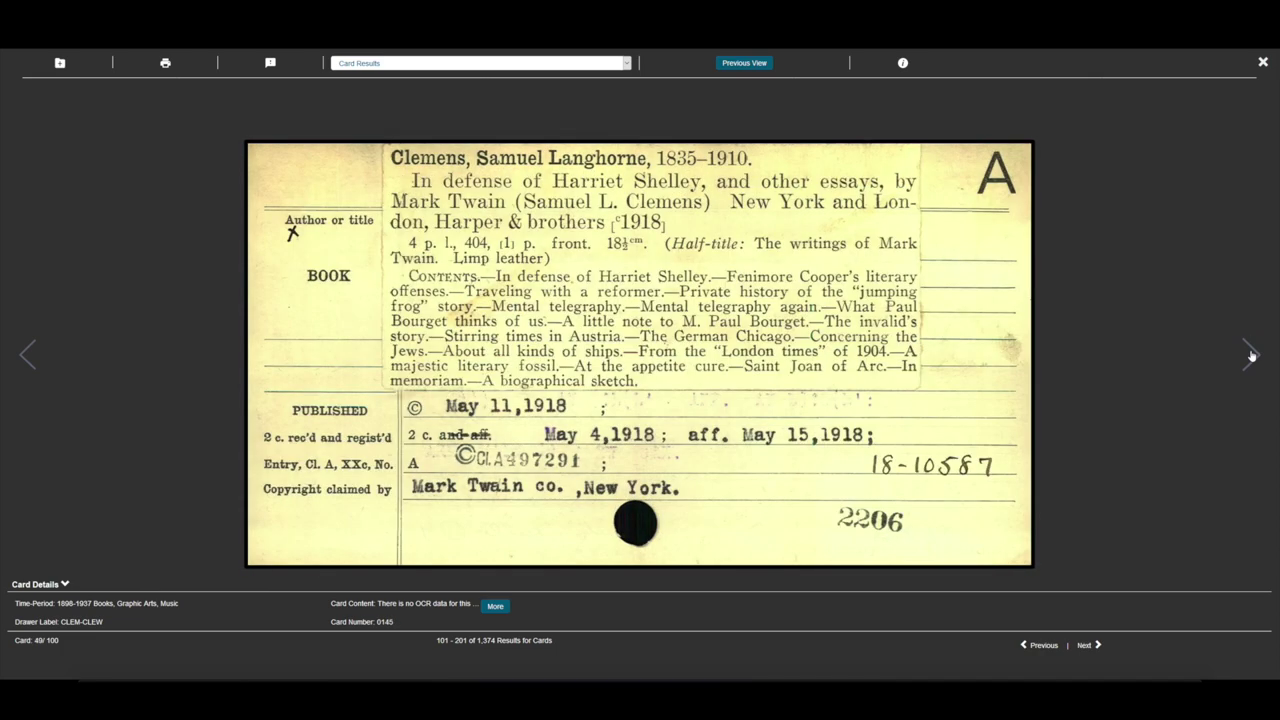
{"action": "left_click", "coordinate": [1250, 355]}
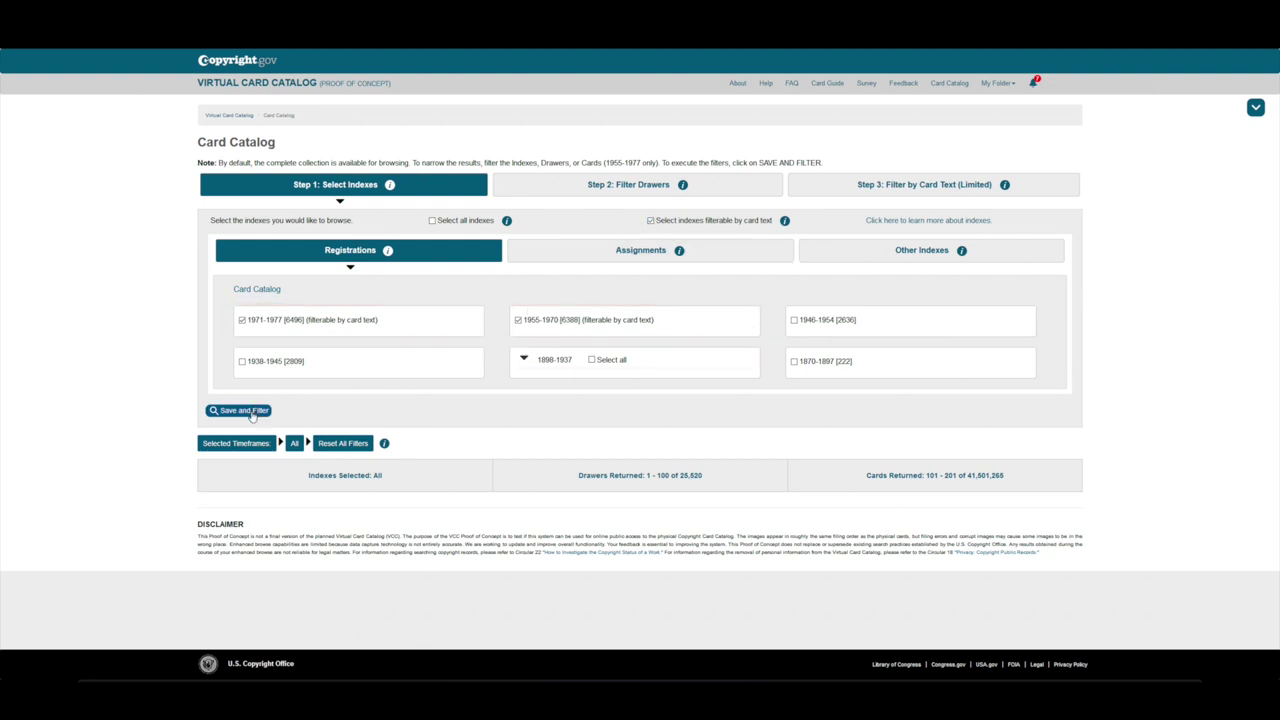
Limit the catalog to the 1971-1977 and 1955-1970 indexes and filter cards by "Dolly Parton" AND "I Will Always Love You" without exact match.
{"action": "left_click", "coordinate": [254, 411]}
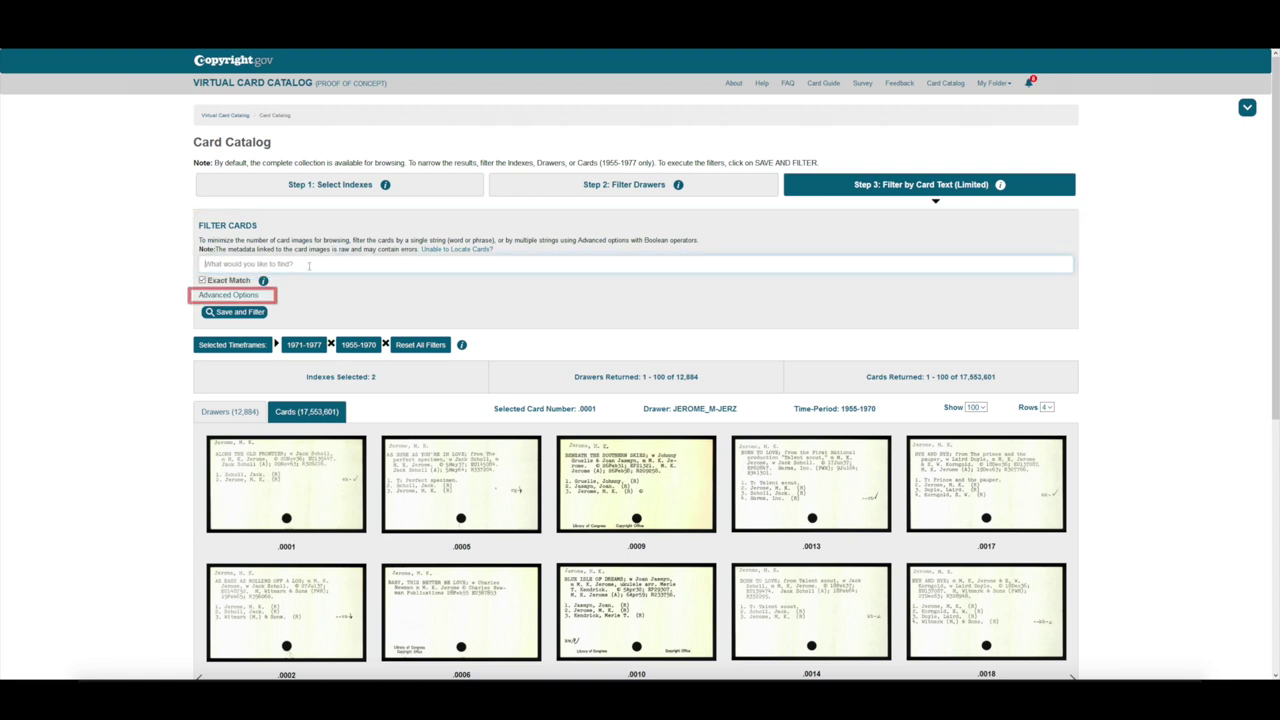
{"action": "left_click", "coordinate": [242, 295]}
{"action": "left_click", "coordinate": [240, 263]}
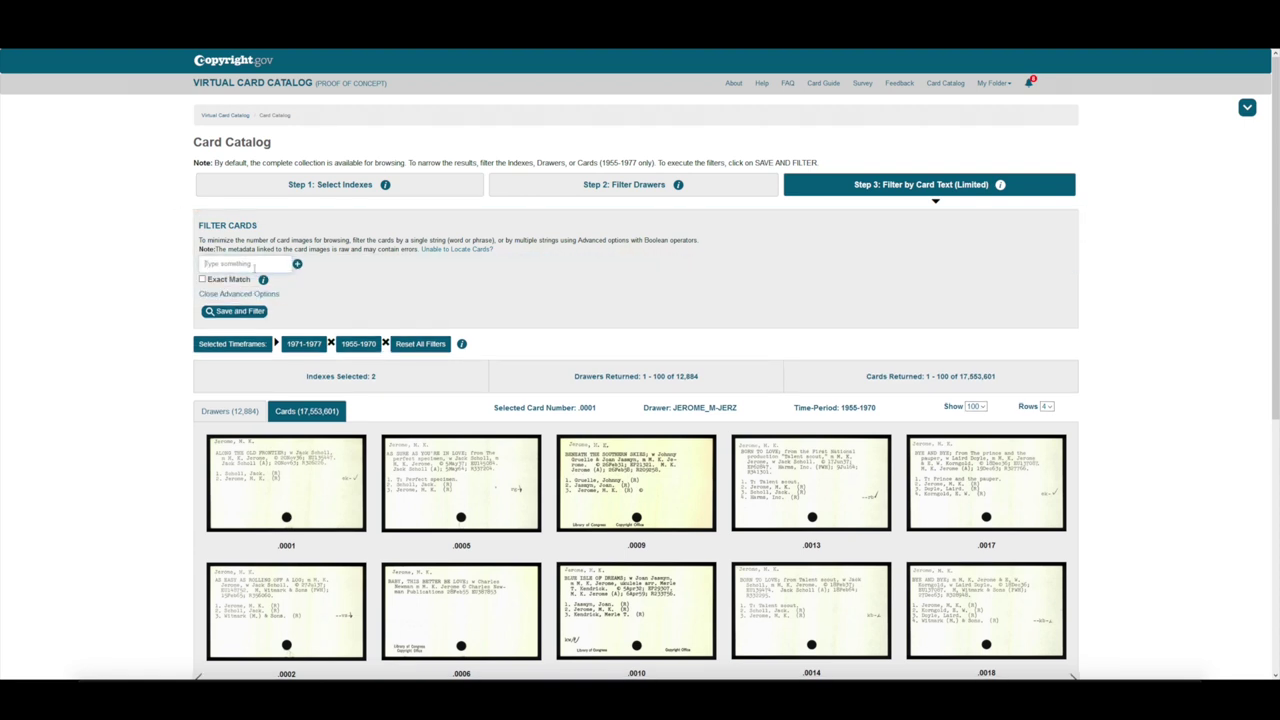
{"action": "type", "text": "Dolly Parton"}
{"action": "left_click", "coordinate": [298, 263]}
{"action": "type", "text": "I Will Always Love You"}
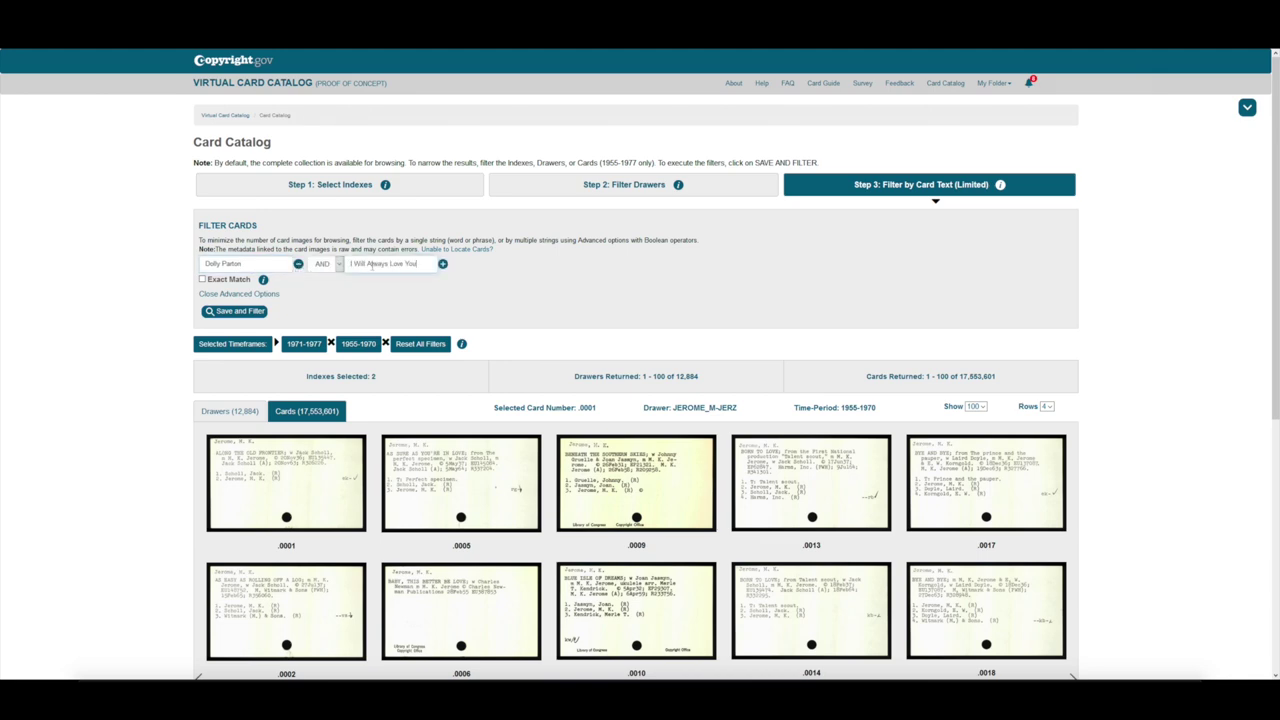
{"action": "scroll", "coordinate": [372, 265], "scroll_direction": "down", "scroll_amount": 1}
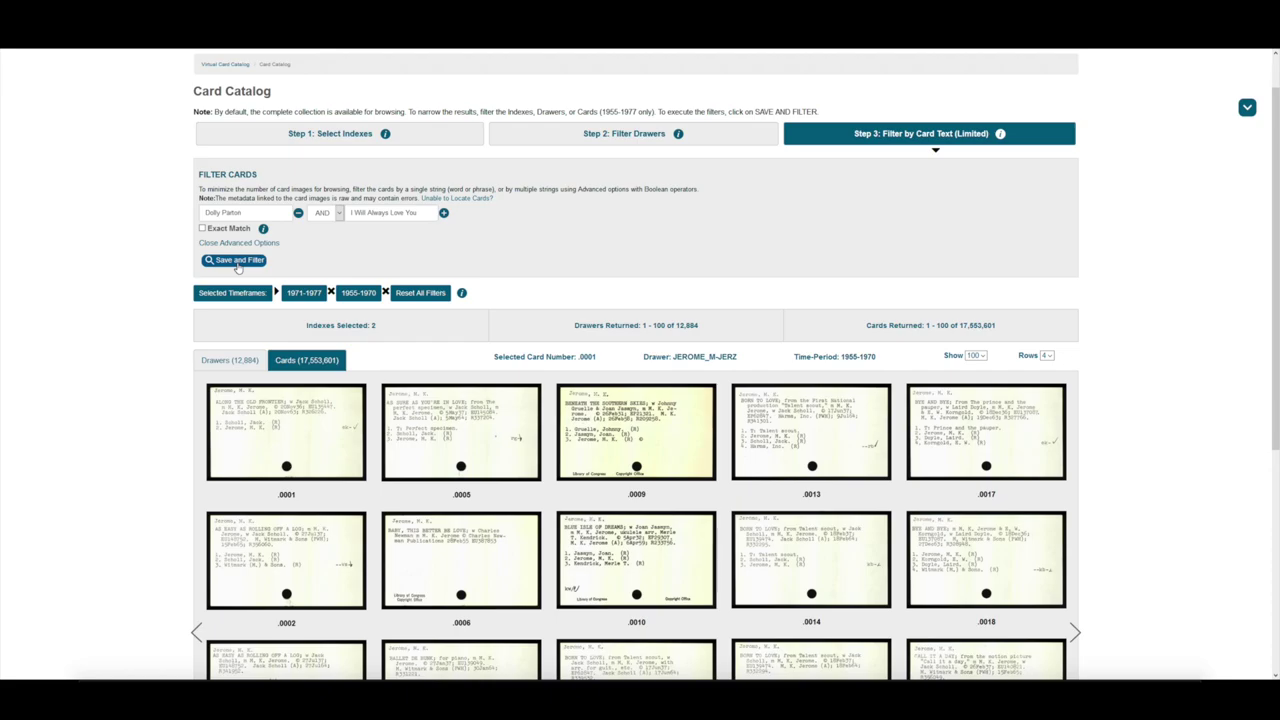
{"action": "left_click", "coordinate": [237, 261]}
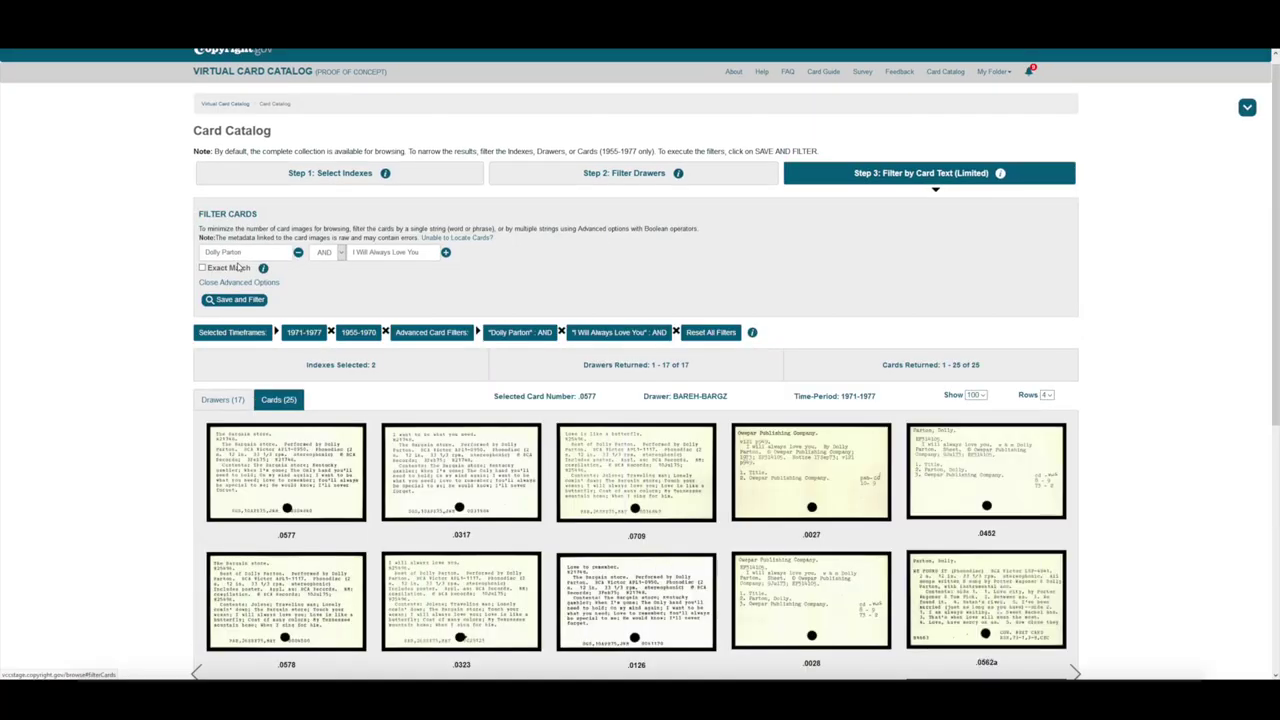
Browse the matching card images from card .0577 through card .0452 and view the full card content of .0452.
{"action": "scroll", "coordinate": [237, 266], "scroll_direction": "down", "scroll_amount": 5}
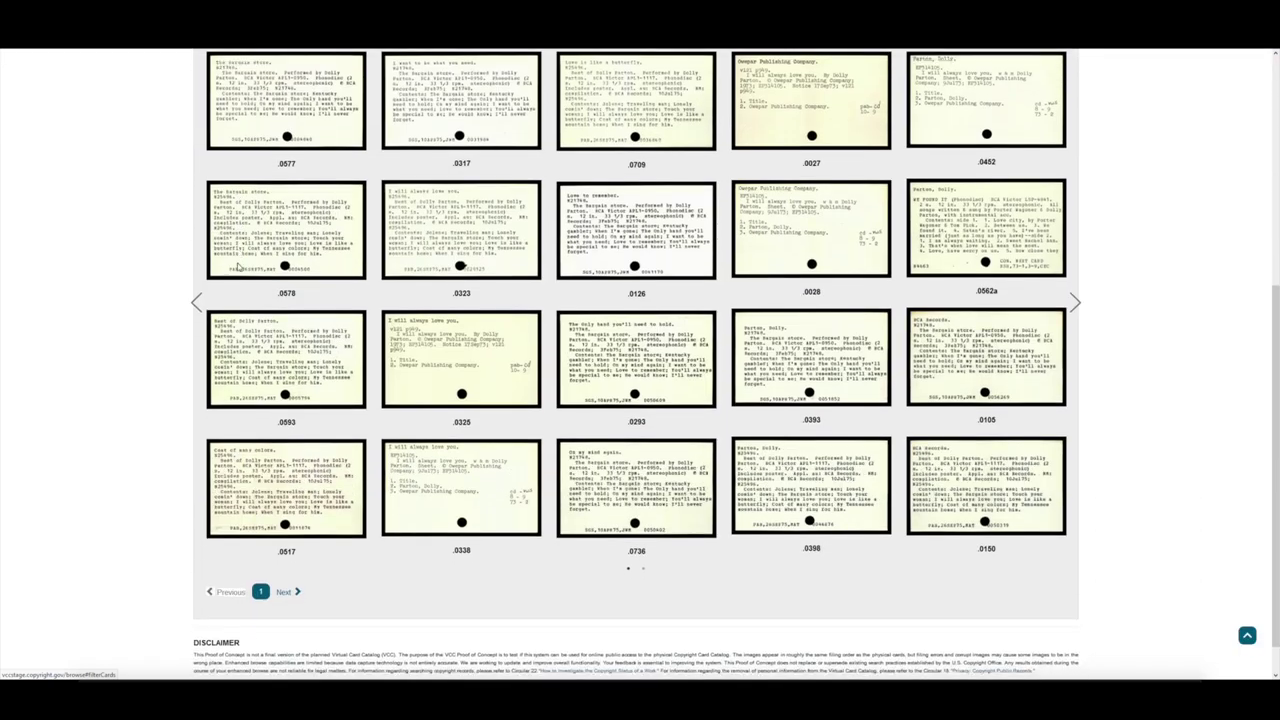
{"action": "scroll", "coordinate": [238, 266], "scroll_direction": "up", "scroll_amount": 3}
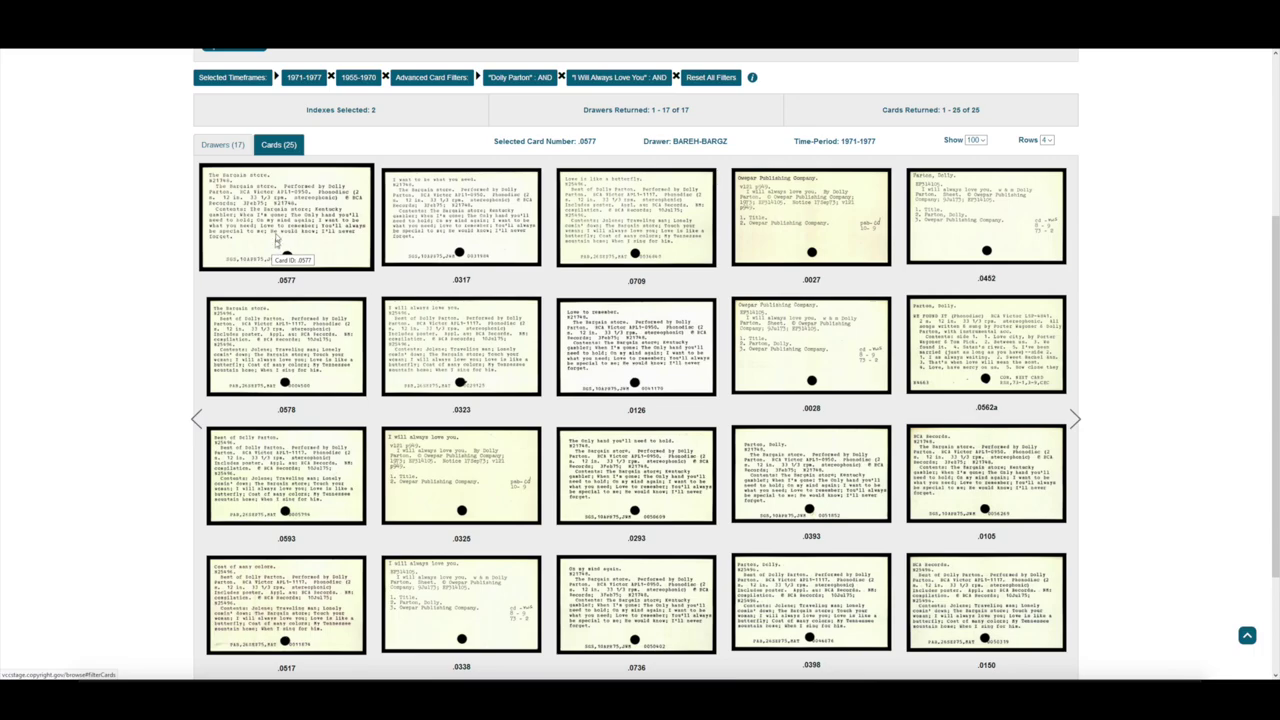
{"action": "left_click", "coordinate": [279, 233]}
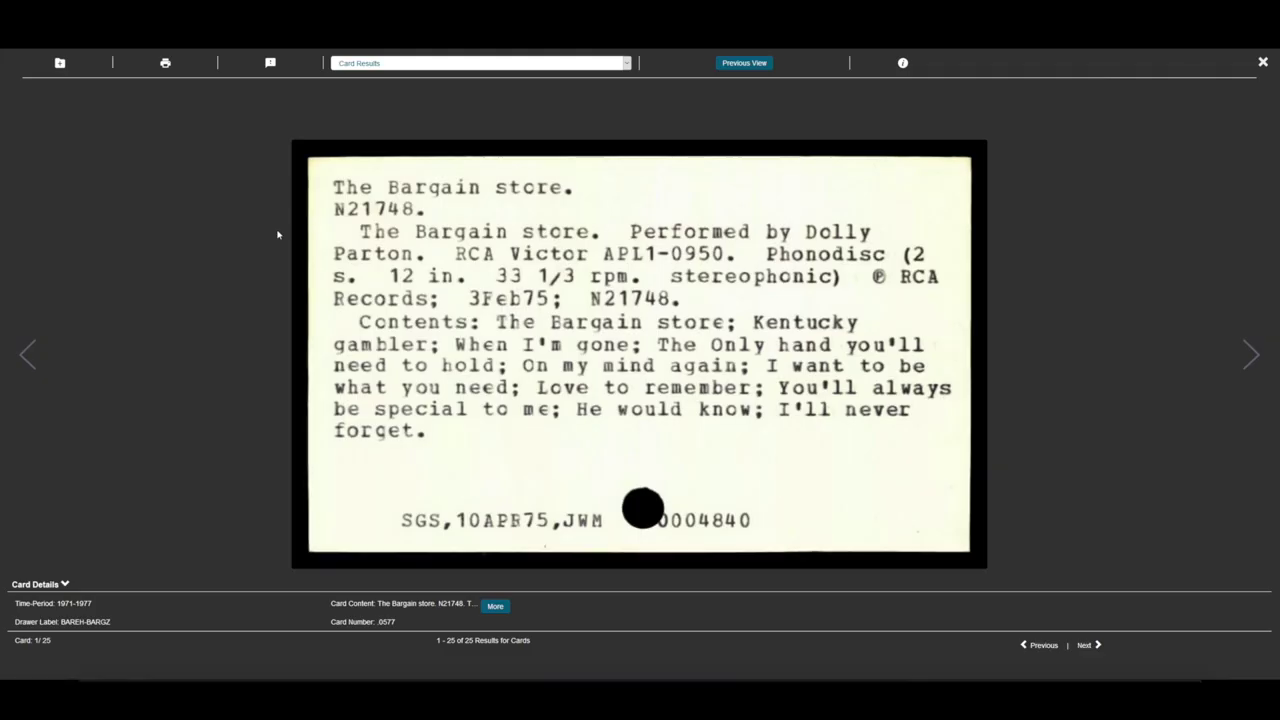
{"action": "left_click", "coordinate": [1251, 355]}
{"action": "left_click", "coordinate": [1251, 355]}
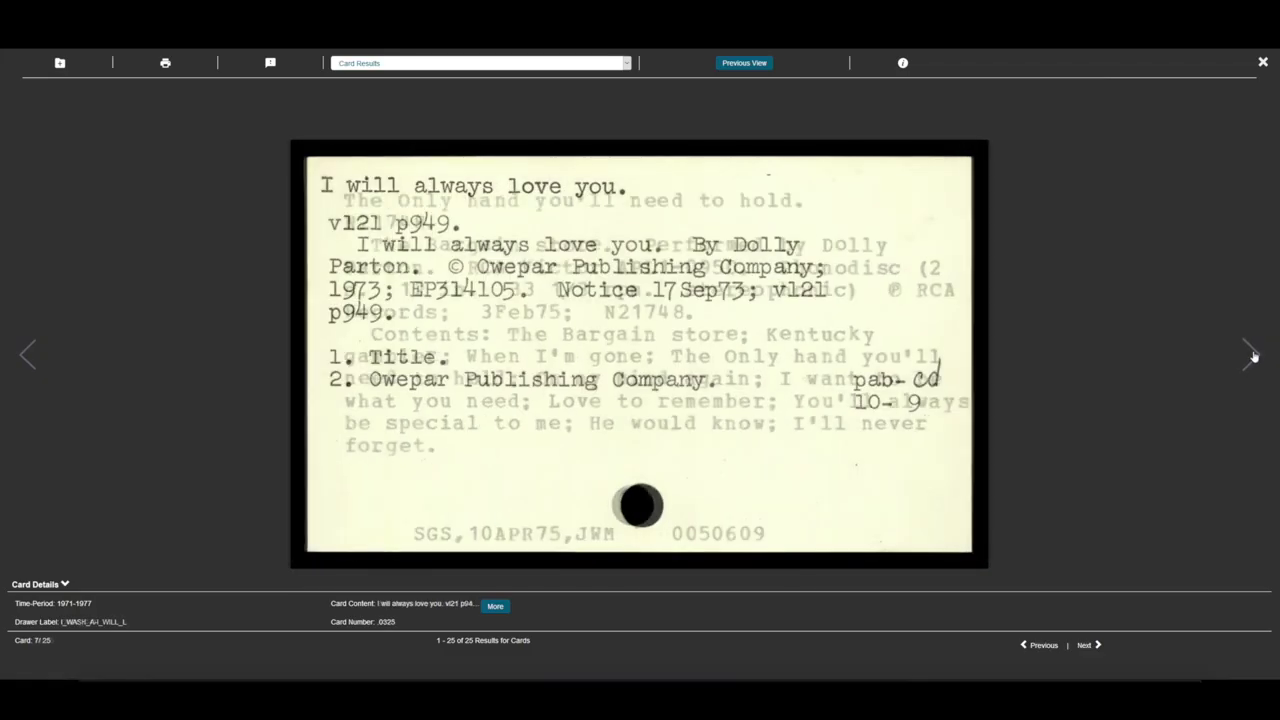
{"action": "left_click", "coordinate": [1251, 355]}
{"action": "left_click", "coordinate": [1251, 355]}
{"action": "left_click", "coordinate": [1251, 355]}
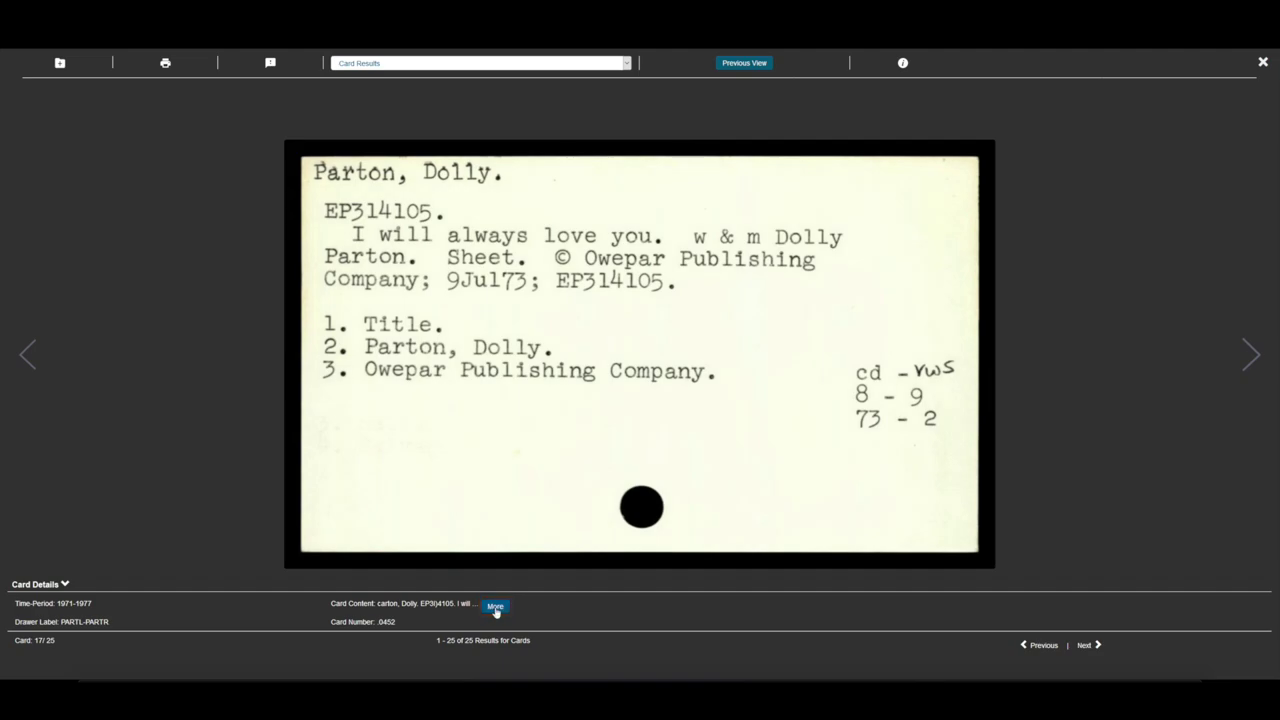
{"action": "left_click", "coordinate": [495, 607]}
Switch the viewer to cards from the same drawer, browse forward to card .0454, and close the viewer.
{"action": "left_click", "coordinate": [613, 64]}
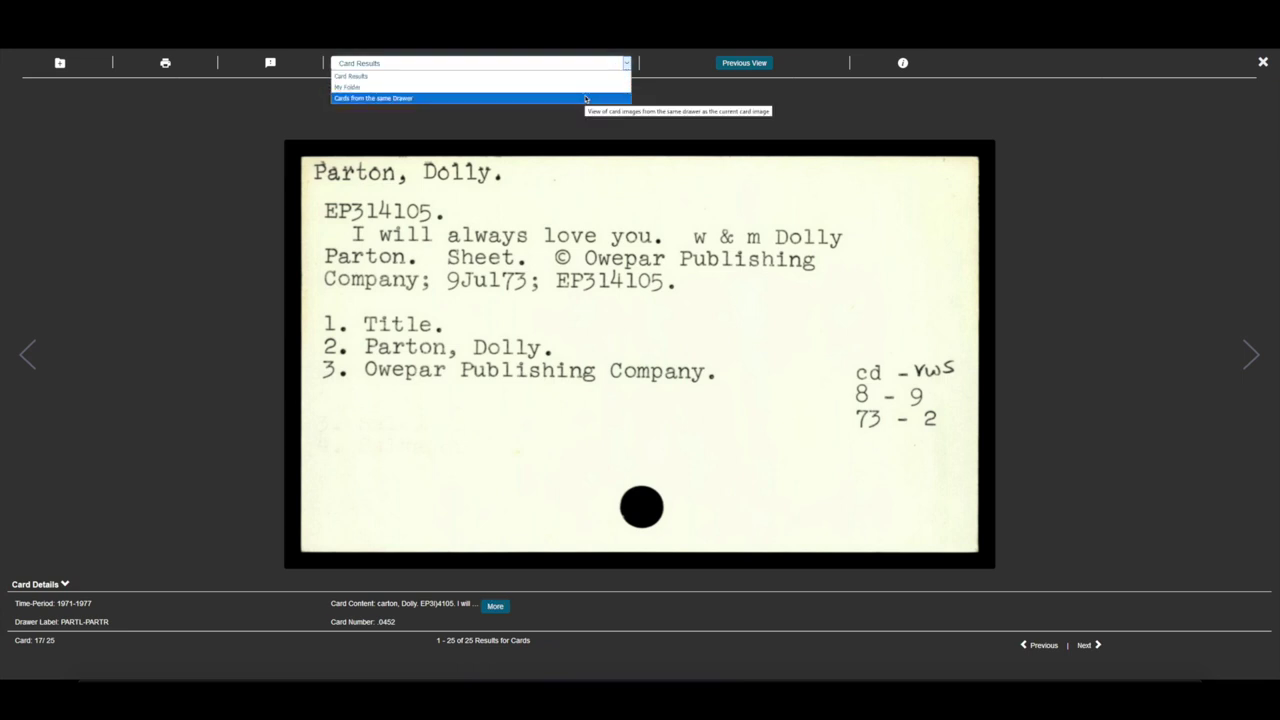
{"action": "left_click", "coordinate": [586, 98]}
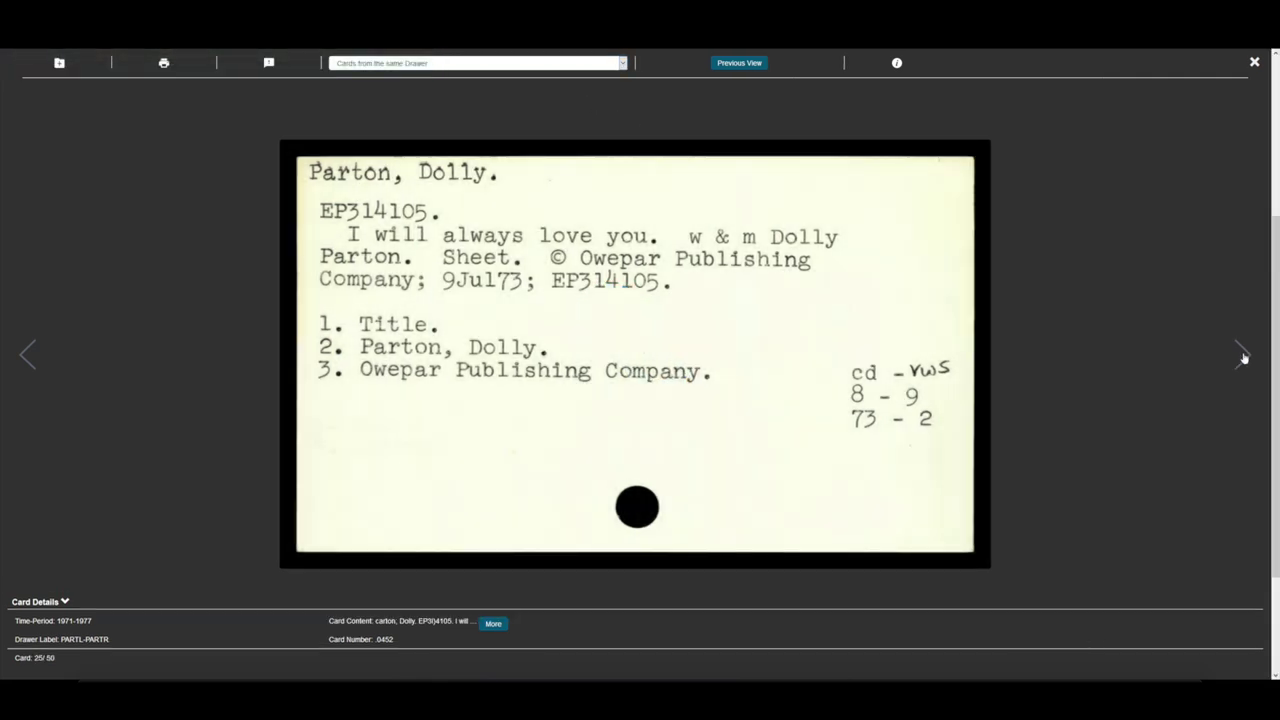
{"action": "left_click", "coordinate": [1241, 355]}
{"action": "left_click", "coordinate": [1241, 355]}
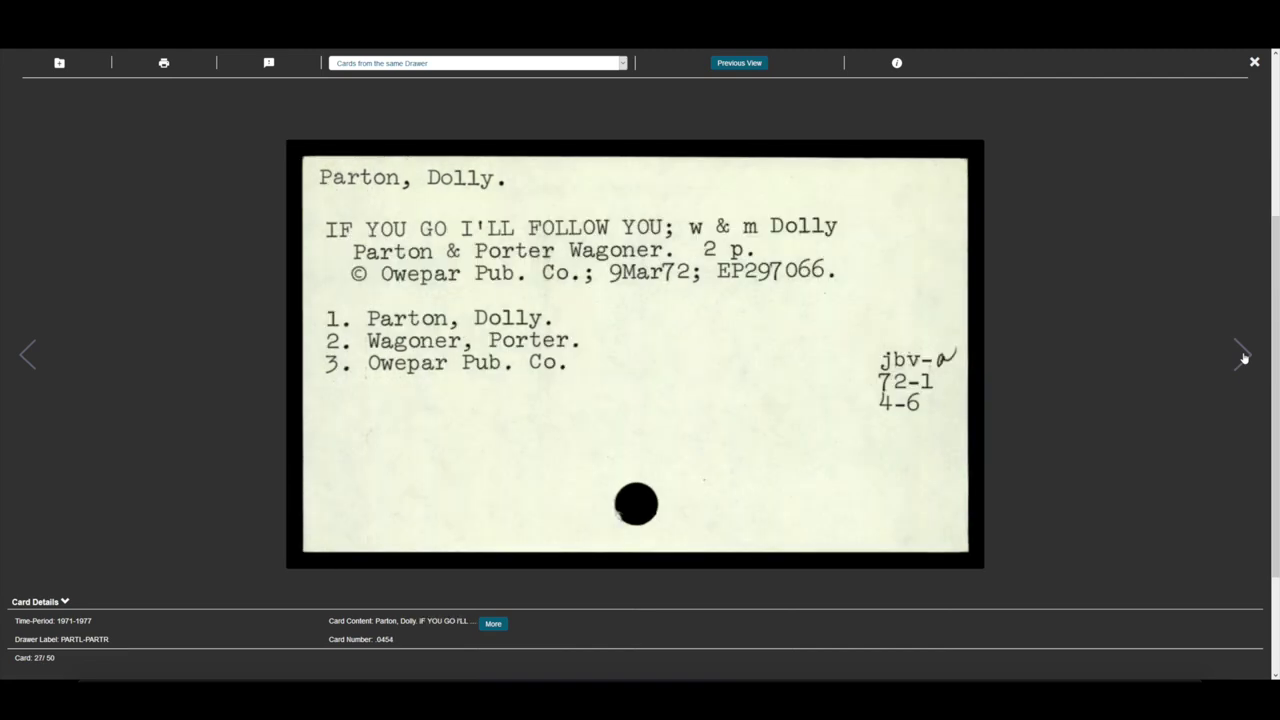
{"action": "left_click", "coordinate": [1254, 62]}
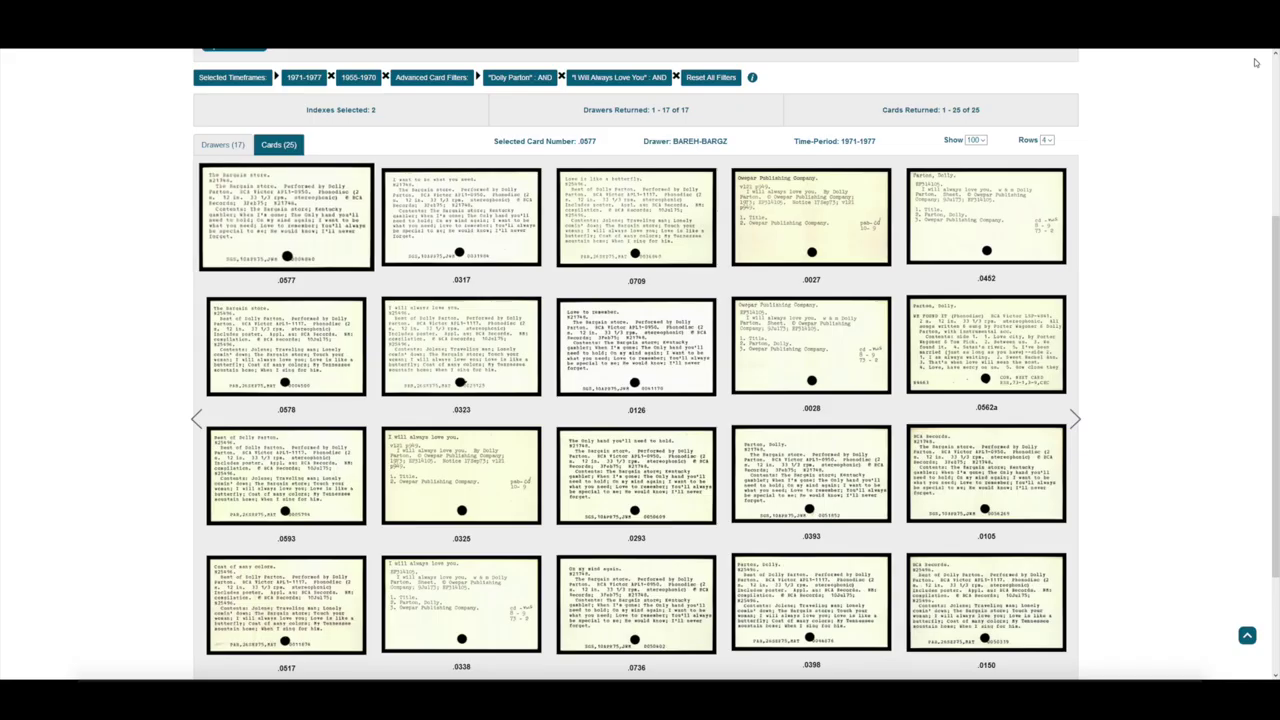
Review the notifications list of recent filter and drawer actions, and close it.
{"action": "scroll", "coordinate": [1226, 90], "scroll_direction": "up", "scroll_amount": 3}
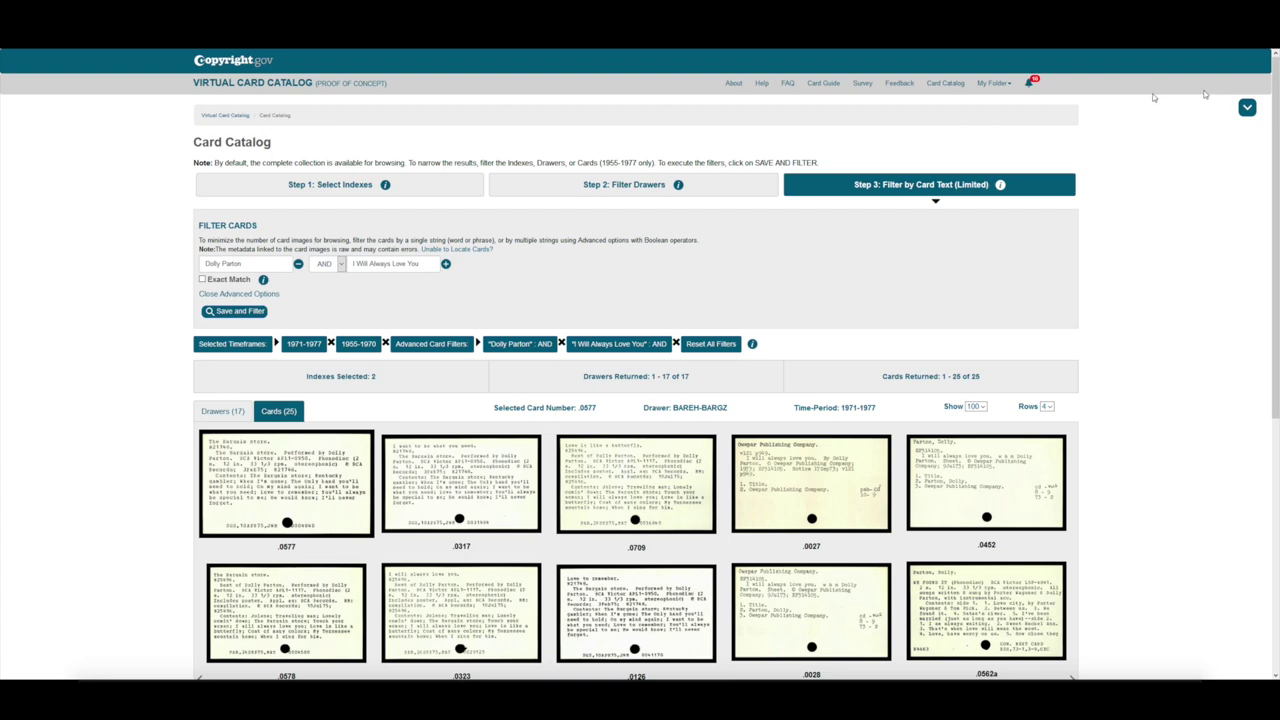
{"action": "left_click", "coordinate": [1032, 86]}
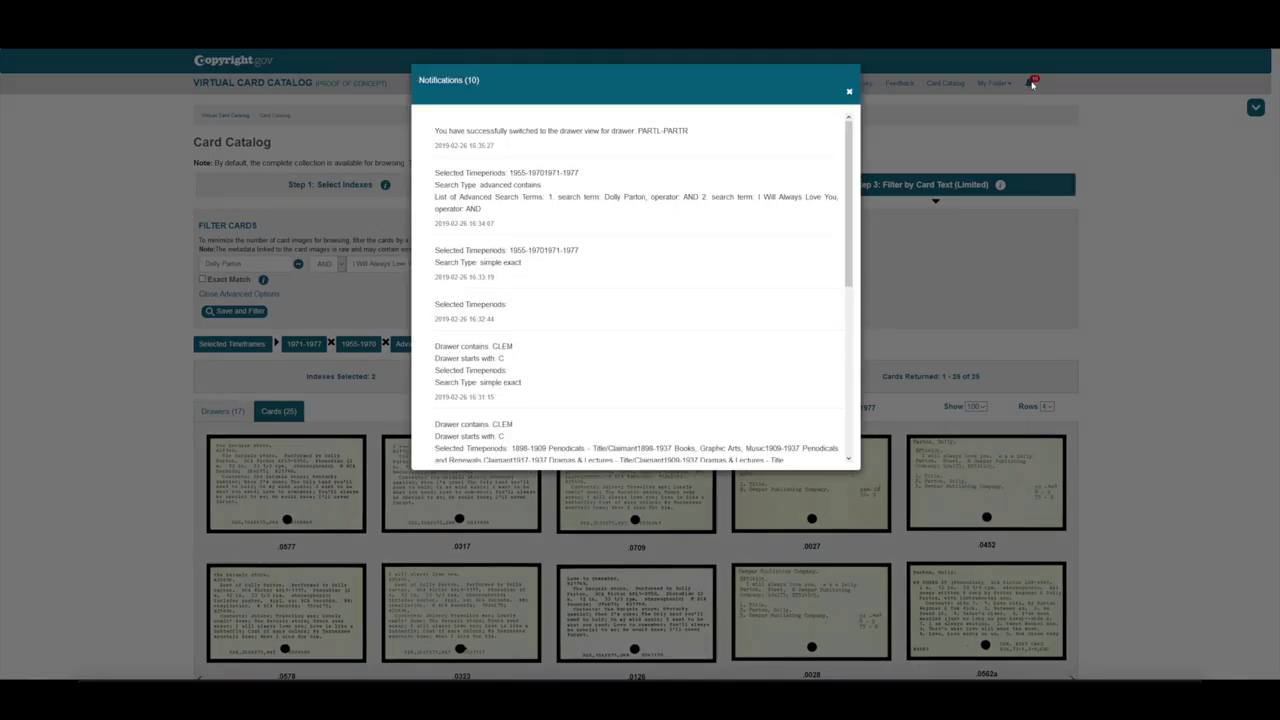
{"action": "left_click", "coordinate": [849, 92]}
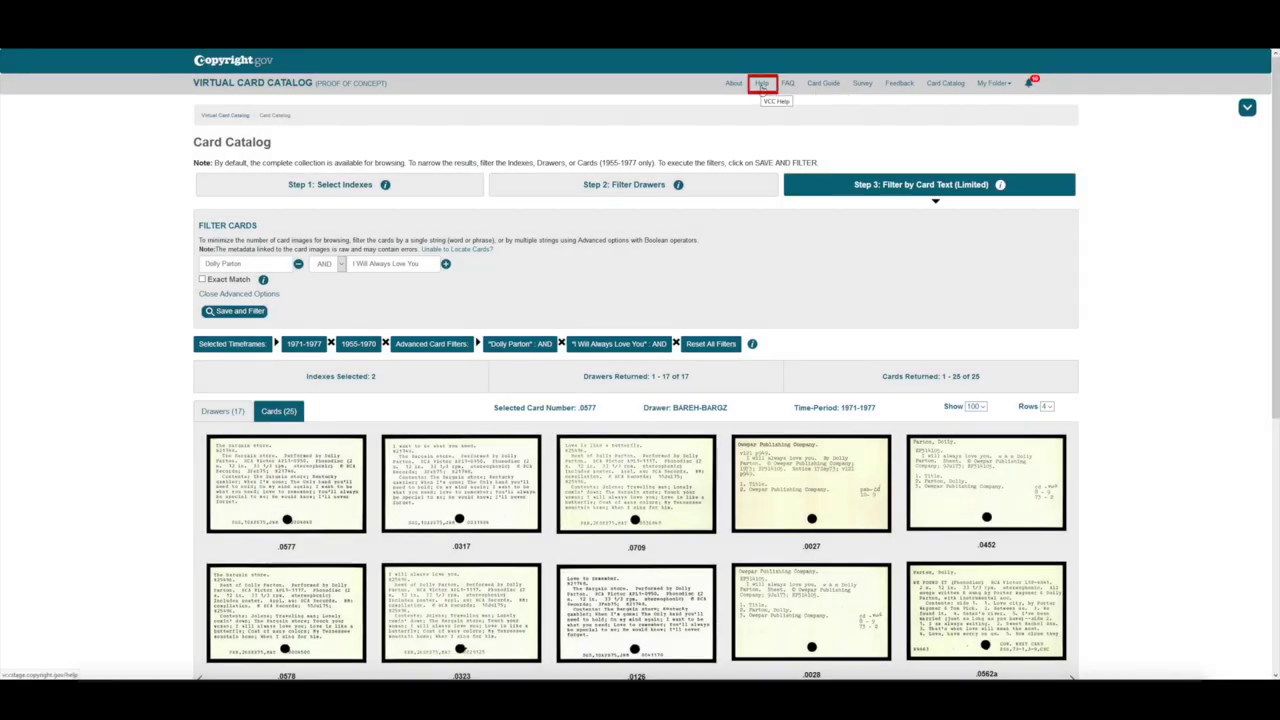
Open the Help page, read the answer on which browsers are supported to access VCC, and collapse it again.
{"action": "left_click", "coordinate": [762, 84]}
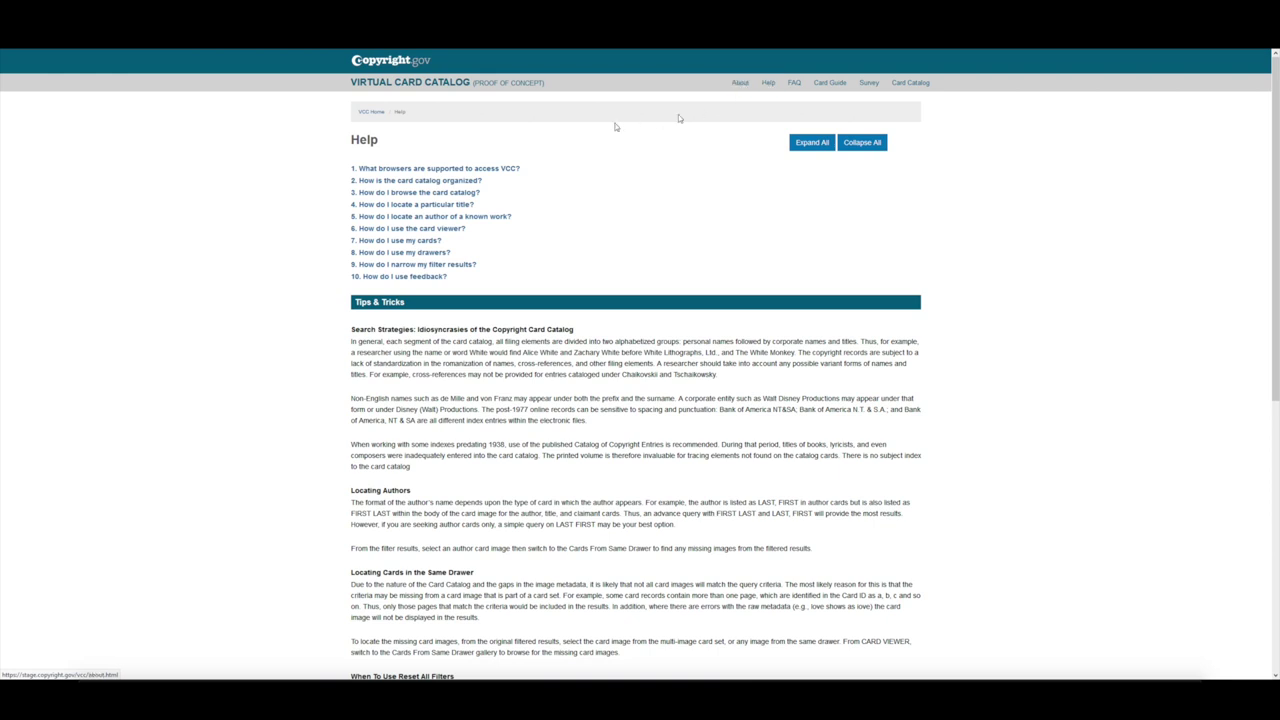
{"action": "left_click", "coordinate": [497, 170]}
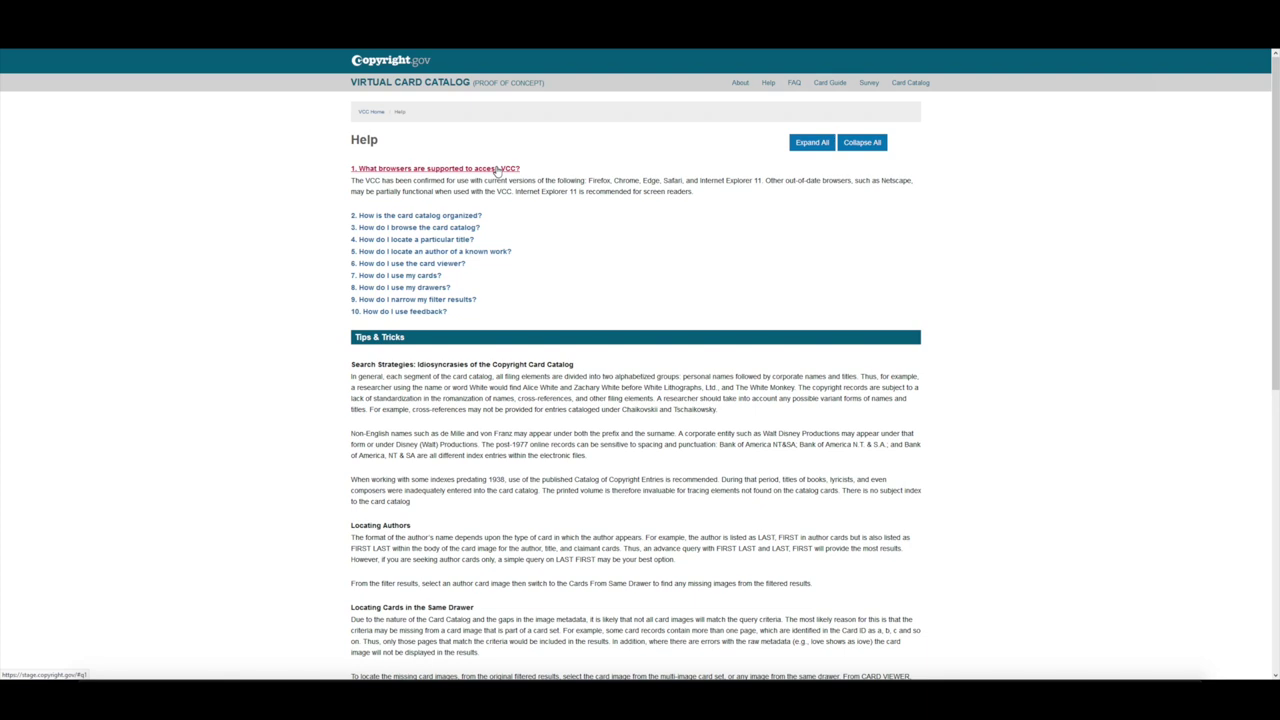
{"action": "left_click", "coordinate": [497, 170]}
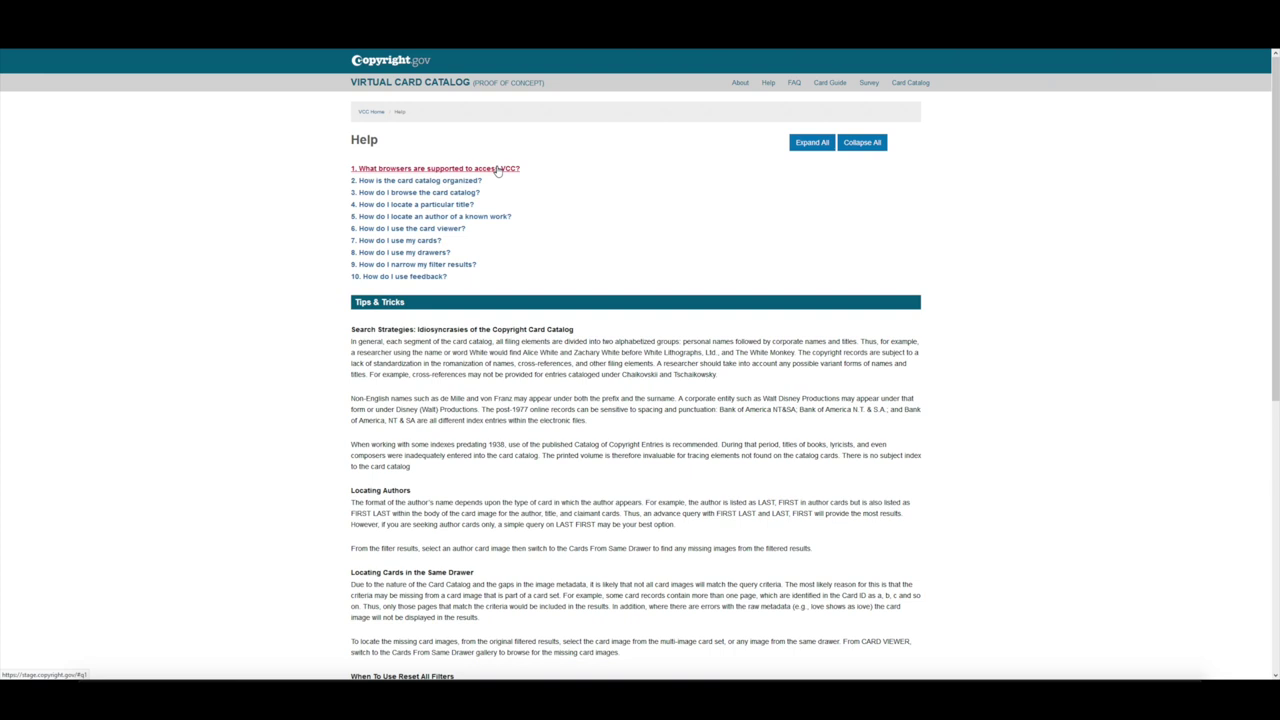
Visit the catalog's reference and feedback pages in order: FAQ, Card Guide and Survey.
{"action": "left_click", "coordinate": [790, 88]}
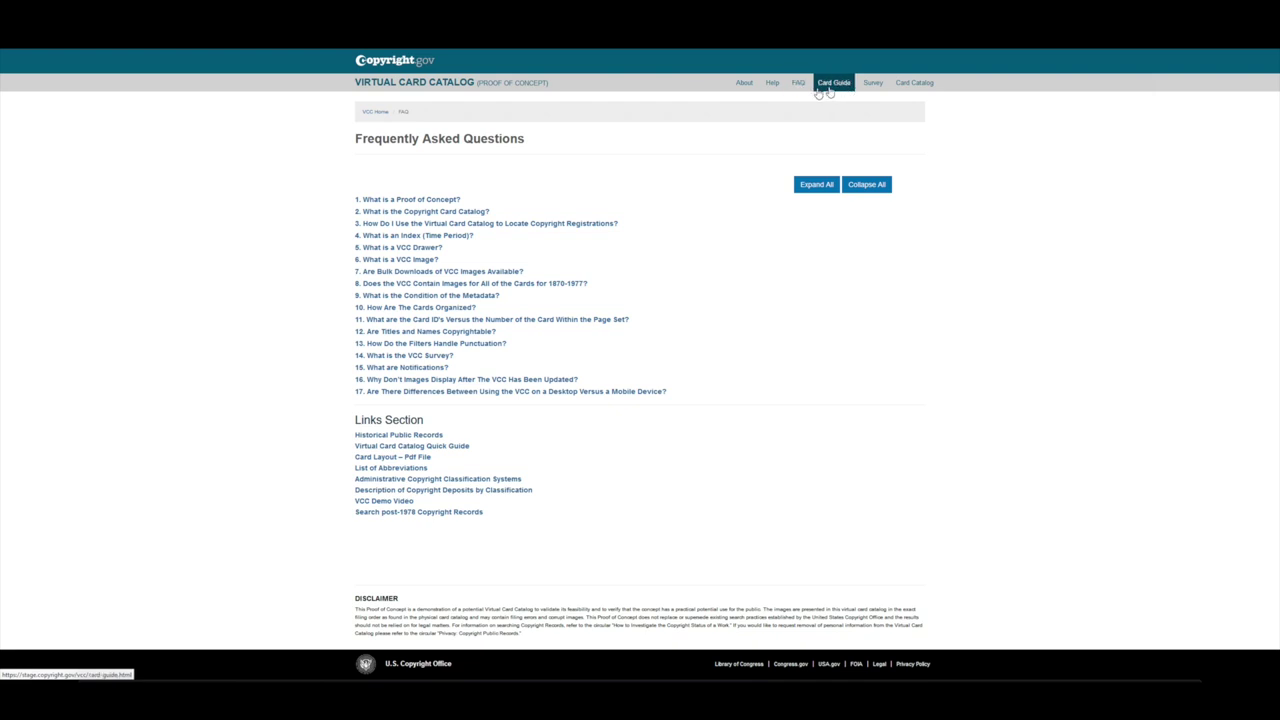
{"action": "left_click", "coordinate": [832, 88]}
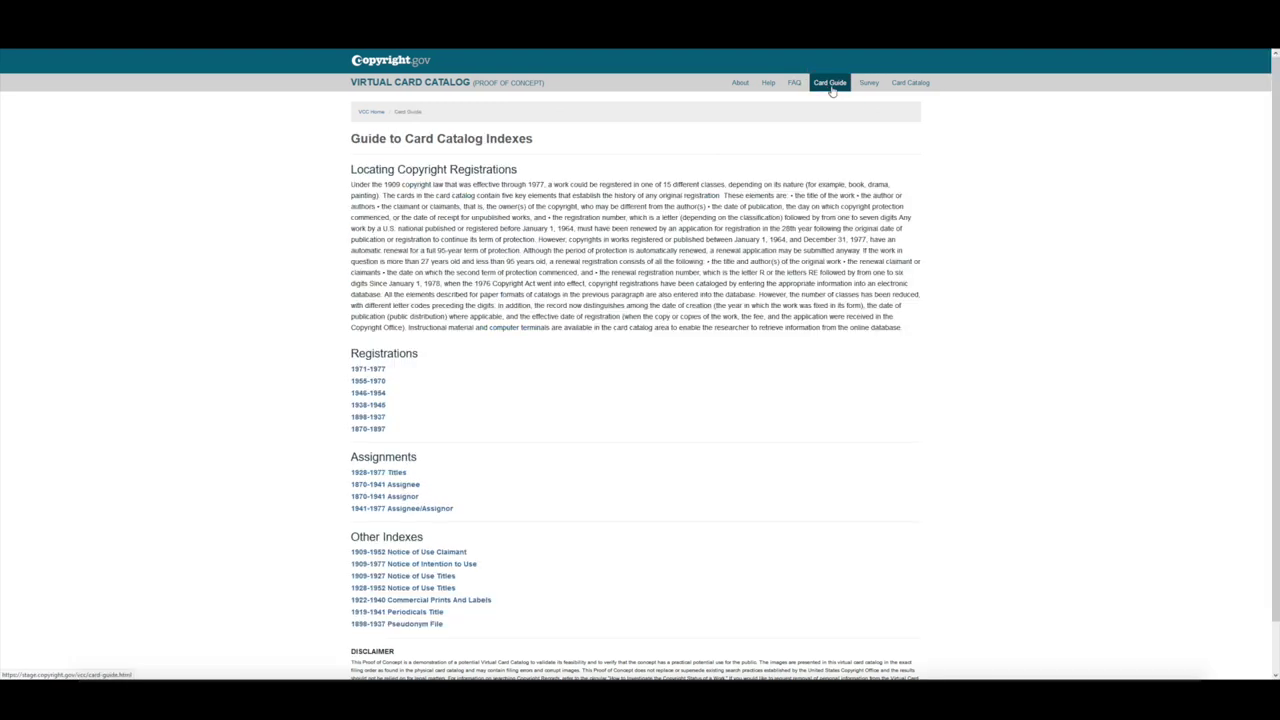
{"action": "left_click", "coordinate": [871, 85]}
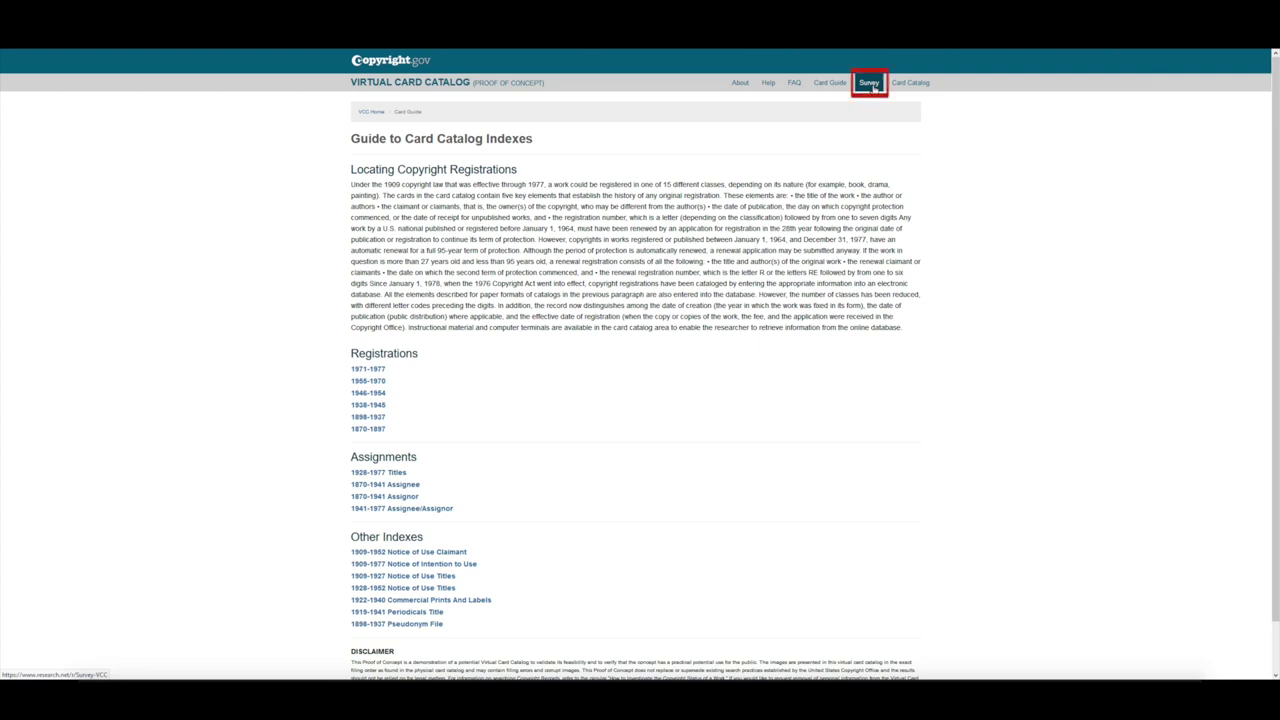